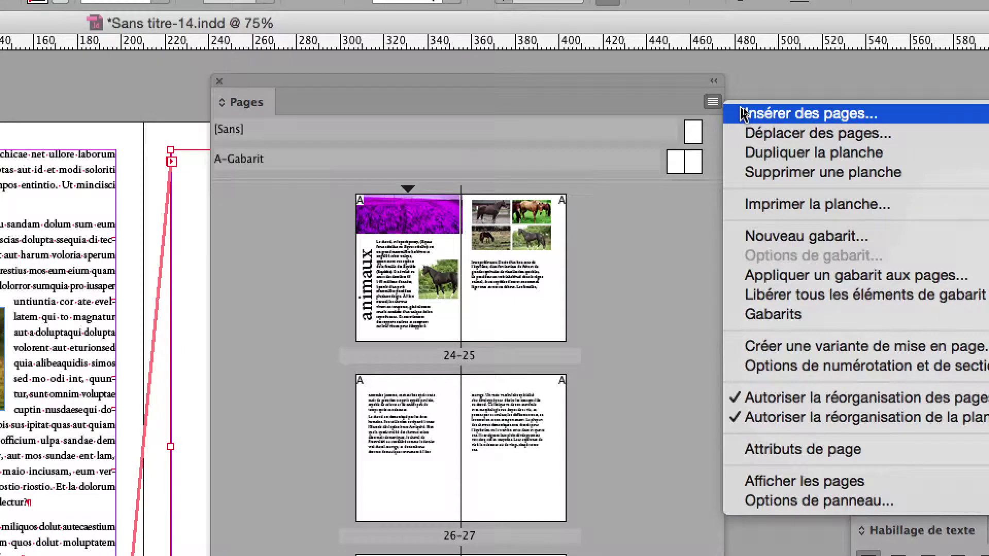
Step: Insert 2 pages after page 31 based on the A-Gabarit master
{"action": "left_click", "coordinate": [742, 113]}
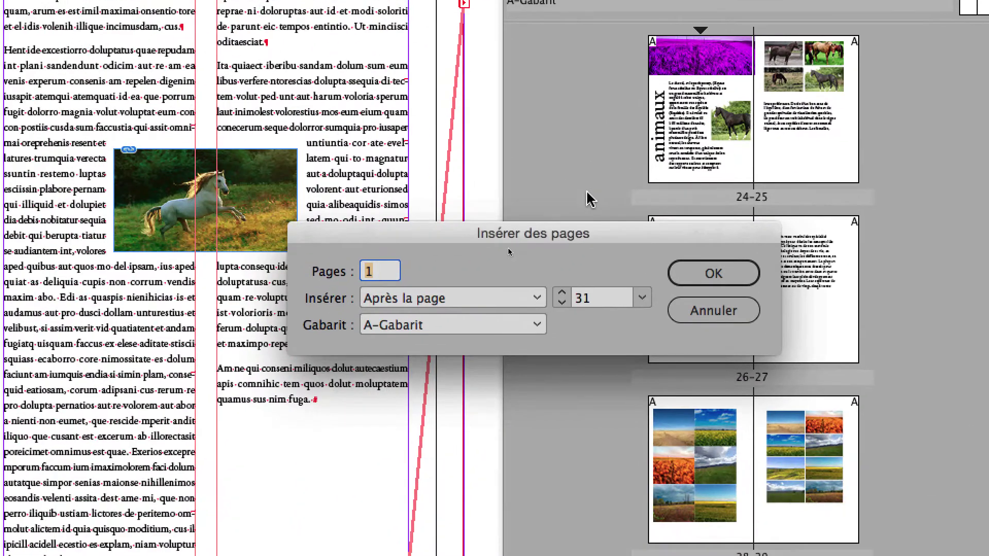
{"action": "left_click_drag", "start_coordinate": [464, 327], "coordinate": [988, 555]}
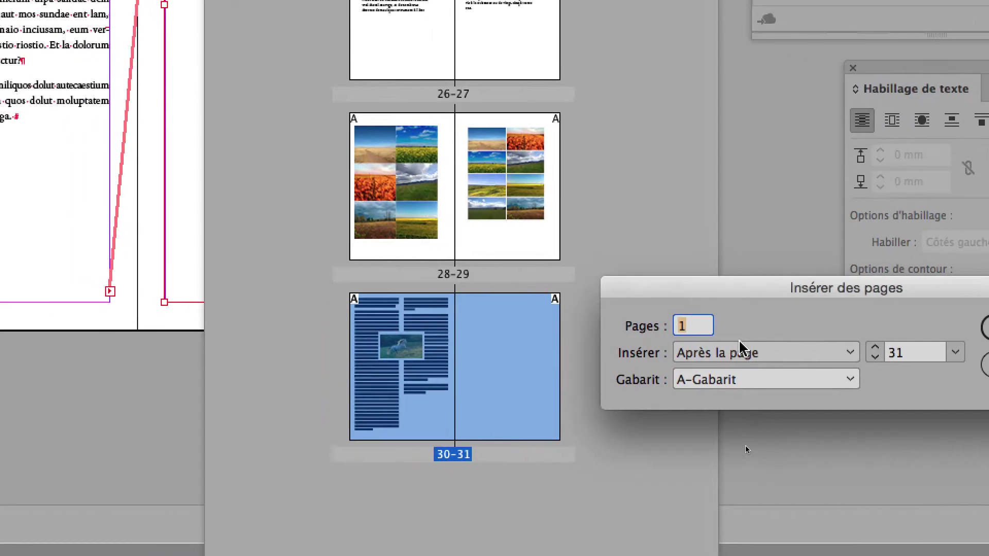
{"action": "type", "text": "2"}
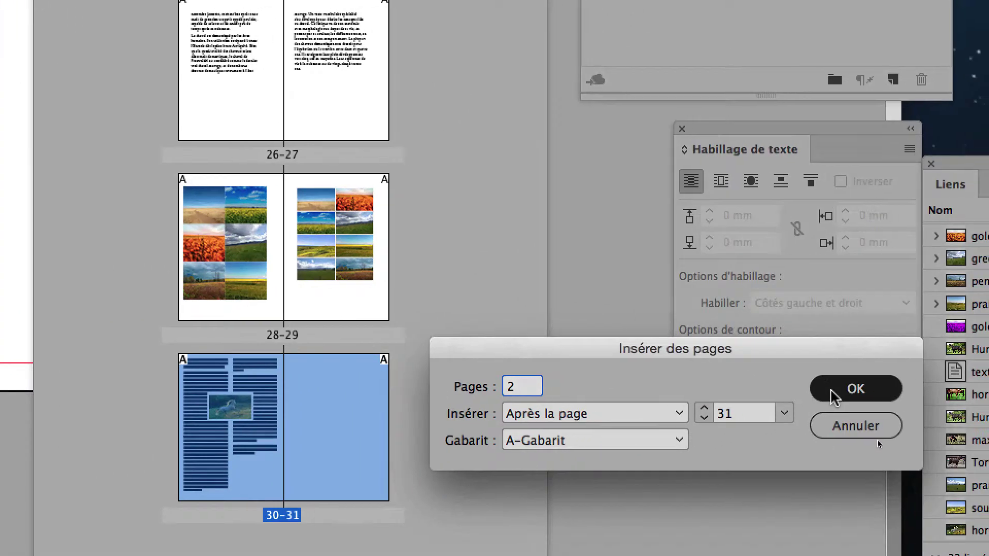
{"action": "left_click", "coordinate": [835, 394]}
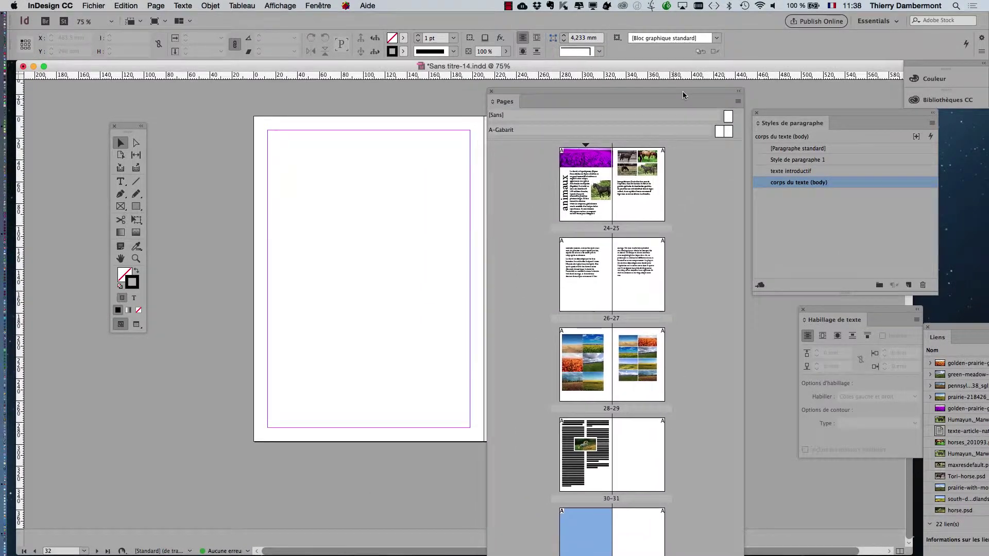
Step: Reposition the Pages panel so all spreads fit in view and widen it
{"action": "left_click_drag", "start_coordinate": [683, 95], "coordinate": [804, 20]}
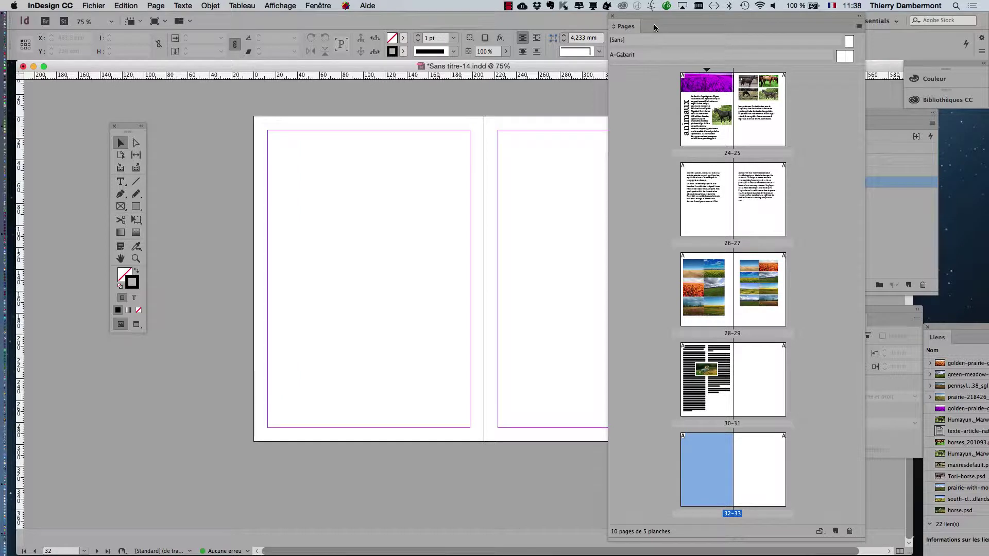
{"action": "left_click_drag", "start_coordinate": [635, 14], "coordinate": [340, 13]}
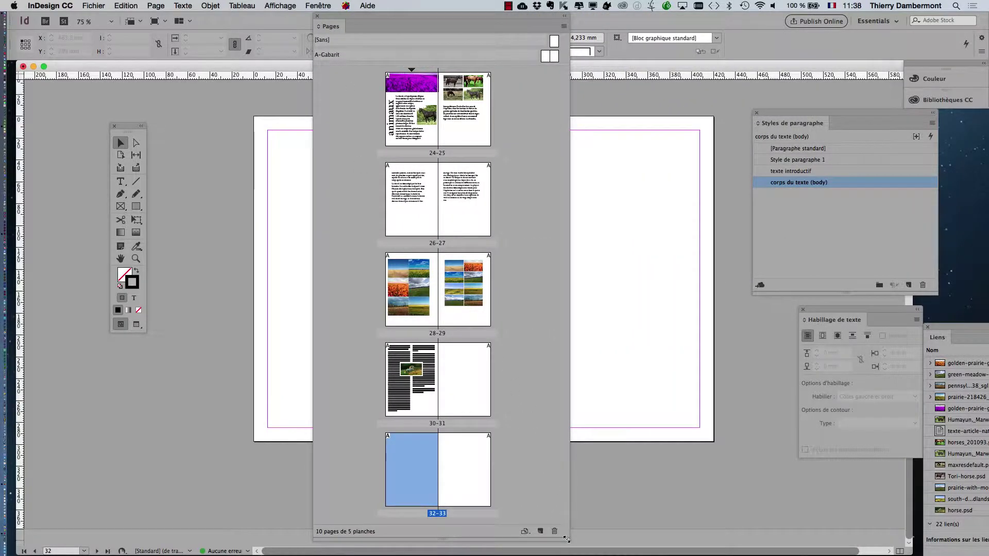
{"action": "left_click_drag", "start_coordinate": [565, 542], "coordinate": [766, 539]}
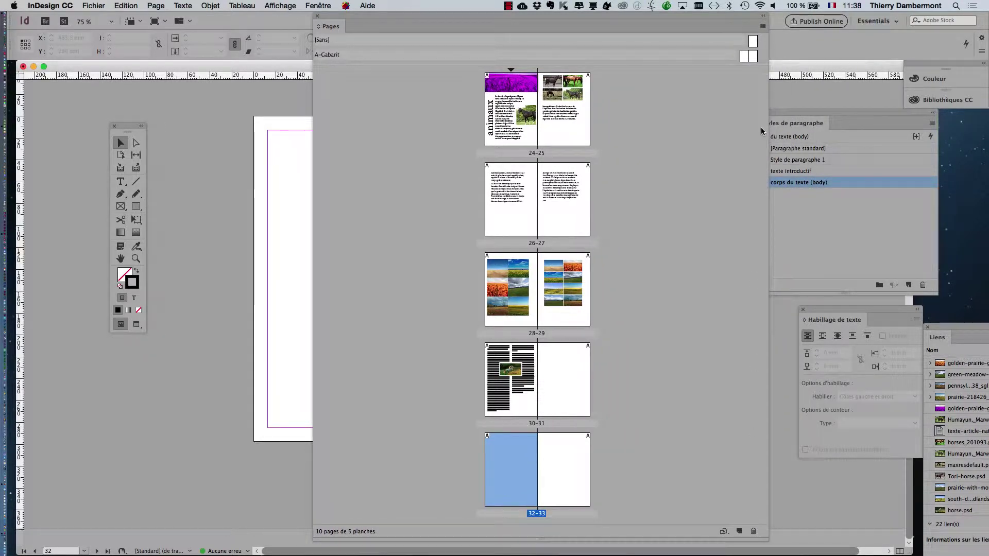
Step: Set the Pages panel to display the page thumbnails horizontally
{"action": "left_click", "coordinate": [763, 26]}
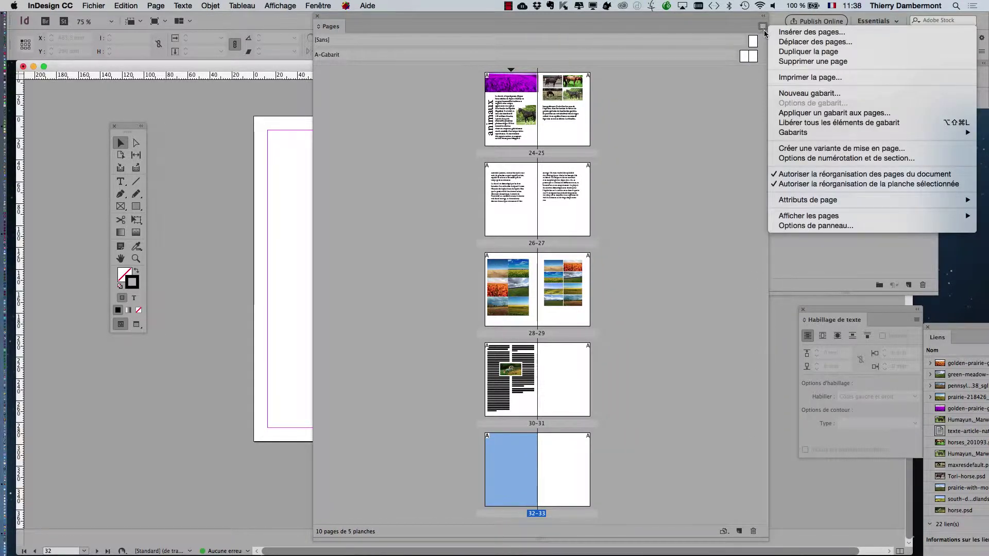
{"action": "mouse_move", "coordinate": [819, 217]}
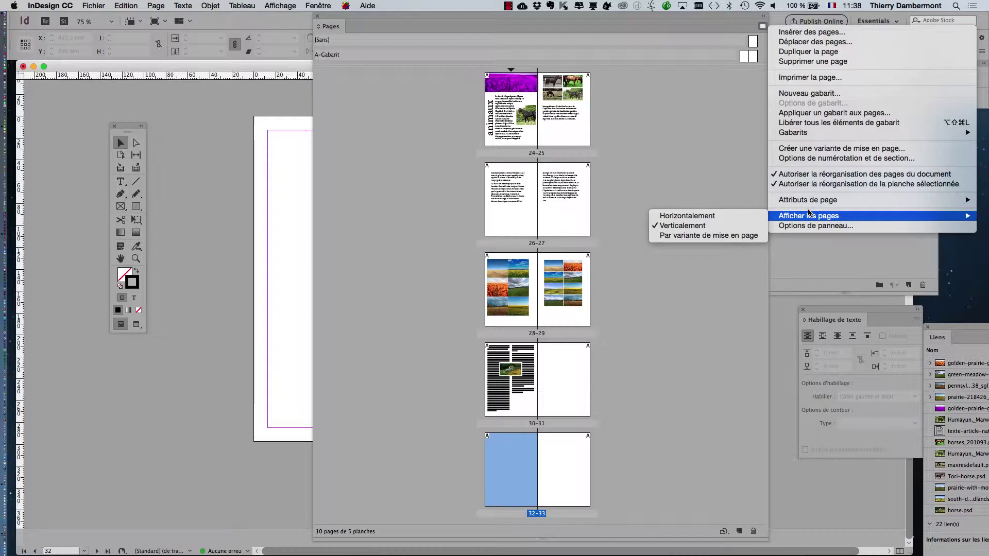
{"action": "left_click", "coordinate": [633, 18]}
{"action": "left_click_drag", "start_coordinate": [644, 20], "coordinate": [546, 119]}
{"action": "left_click", "coordinate": [664, 126]}
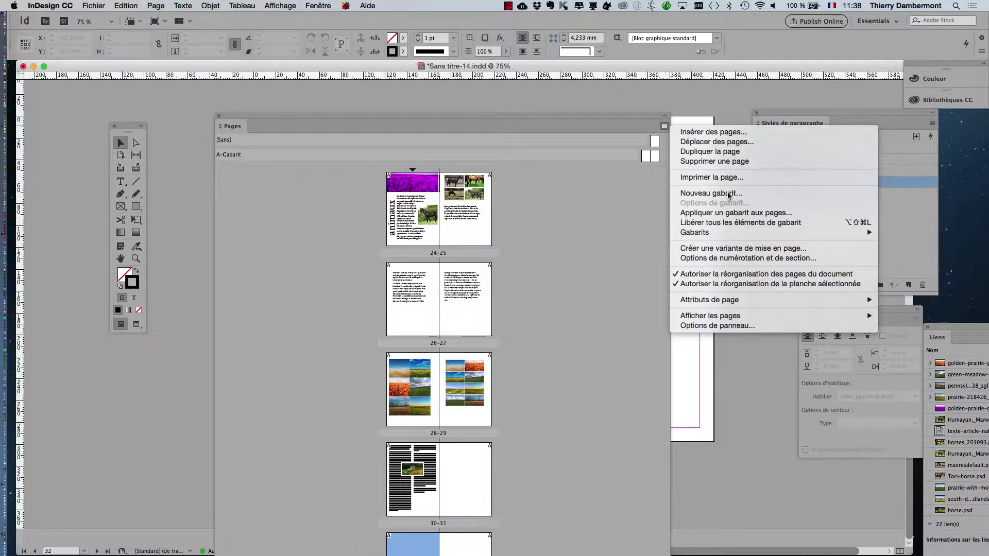
{"action": "mouse_move", "coordinate": [732, 317]}
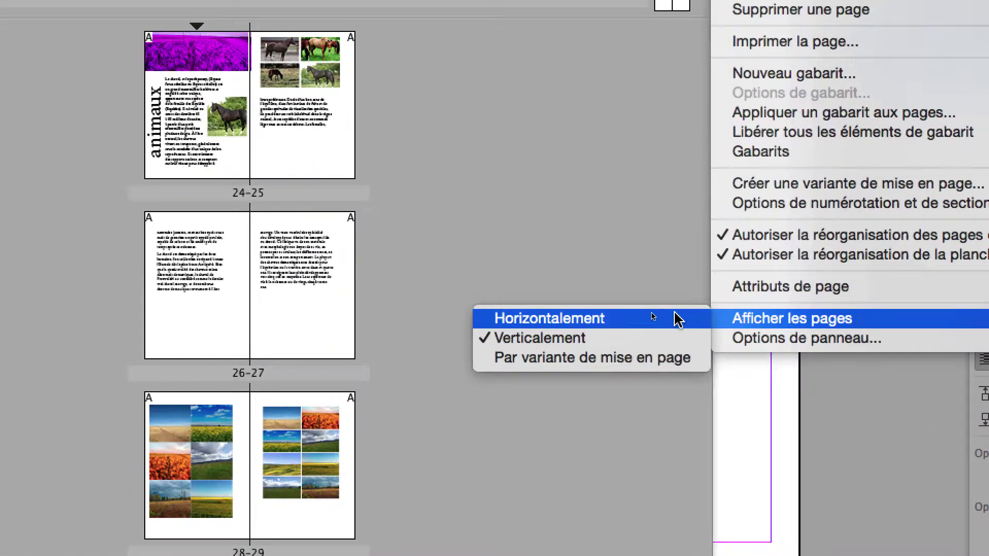
{"action": "left_click", "coordinate": [677, 319]}
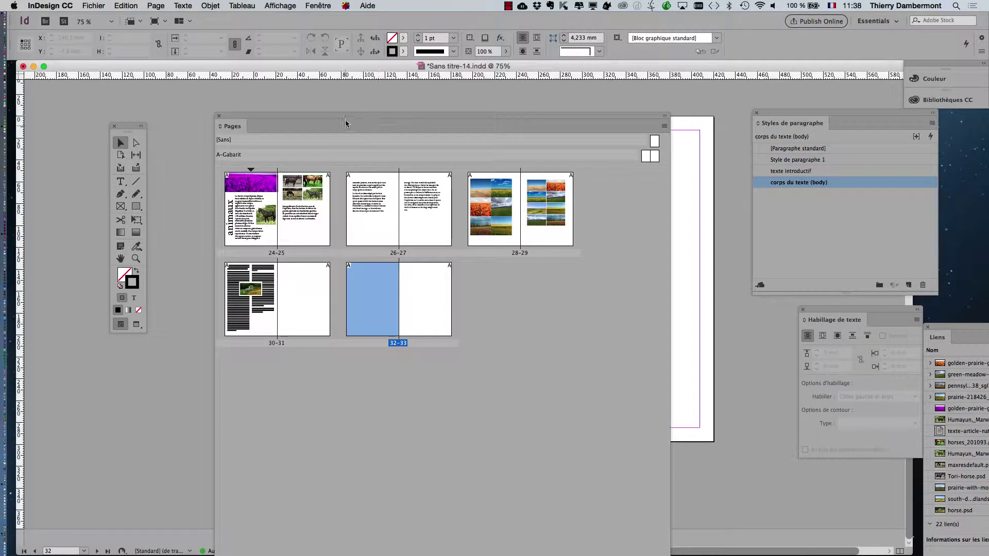
Step: Shrink the Pages panel to fit its two rows of spreads and move it clear of the document pages
{"action": "left_click_drag", "start_coordinate": [353, 116], "coordinate": [540, 16]}
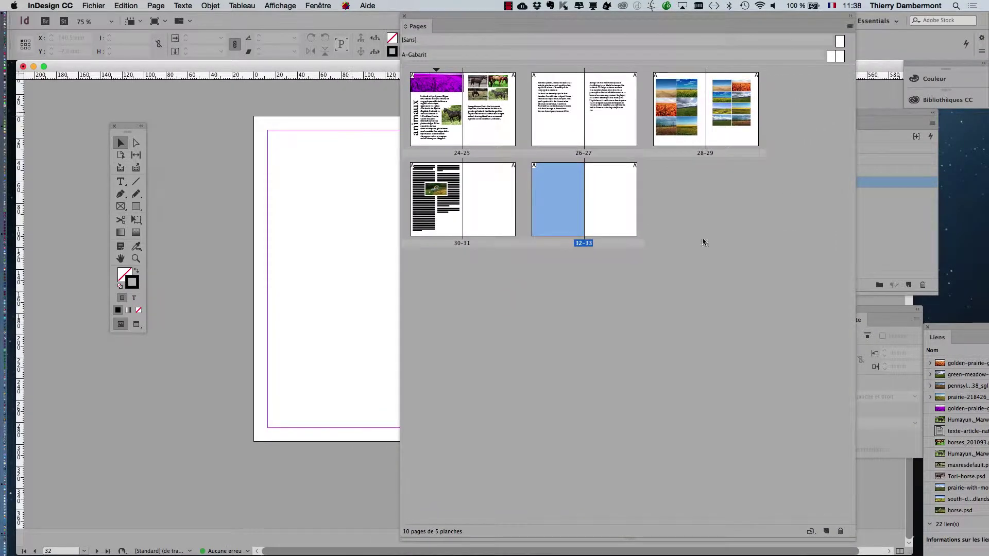
{"action": "left_click_drag", "start_coordinate": [854, 539], "coordinate": [789, 287]}
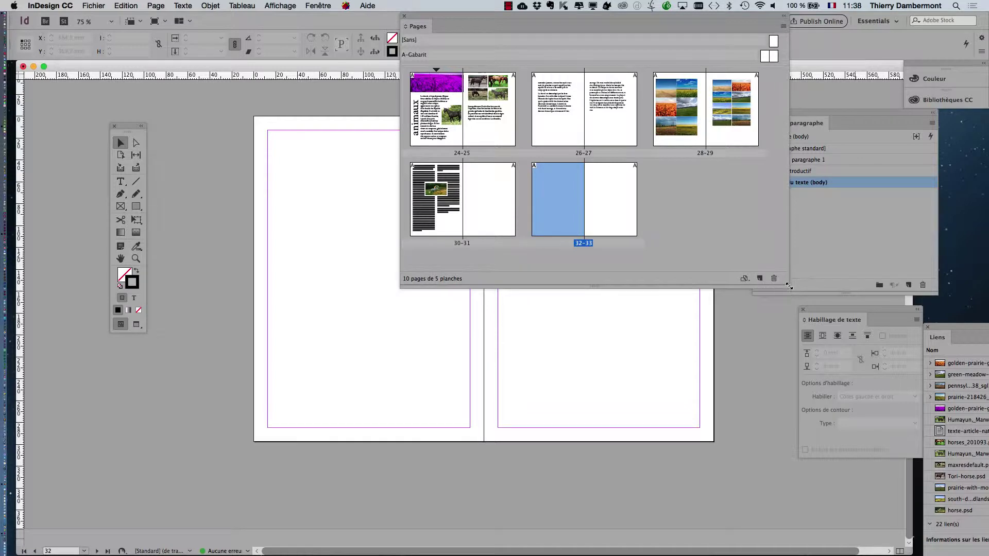
{"action": "left_click_drag", "start_coordinate": [498, 16], "coordinate": [657, 239]}
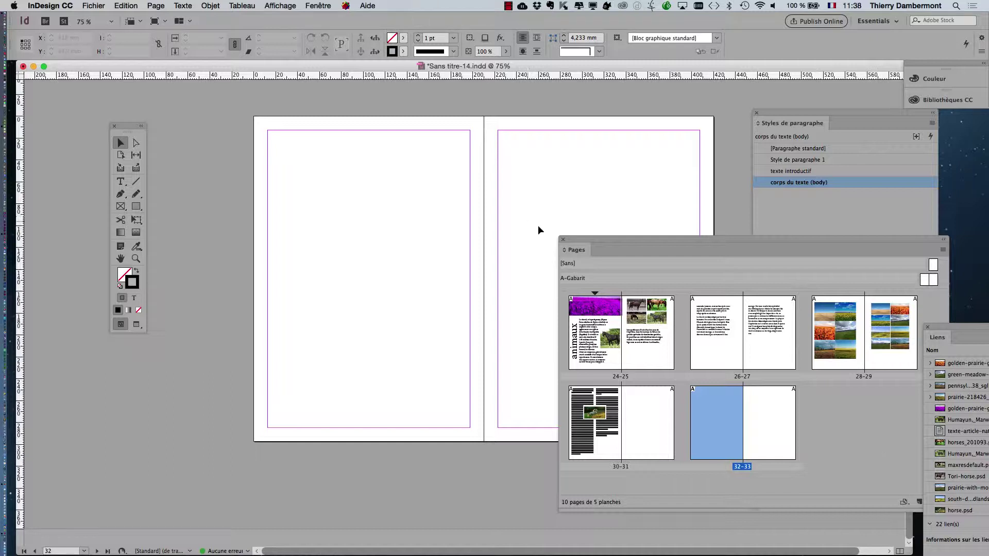
{"action": "left_click_drag", "start_coordinate": [589, 239], "coordinate": [732, 245]}
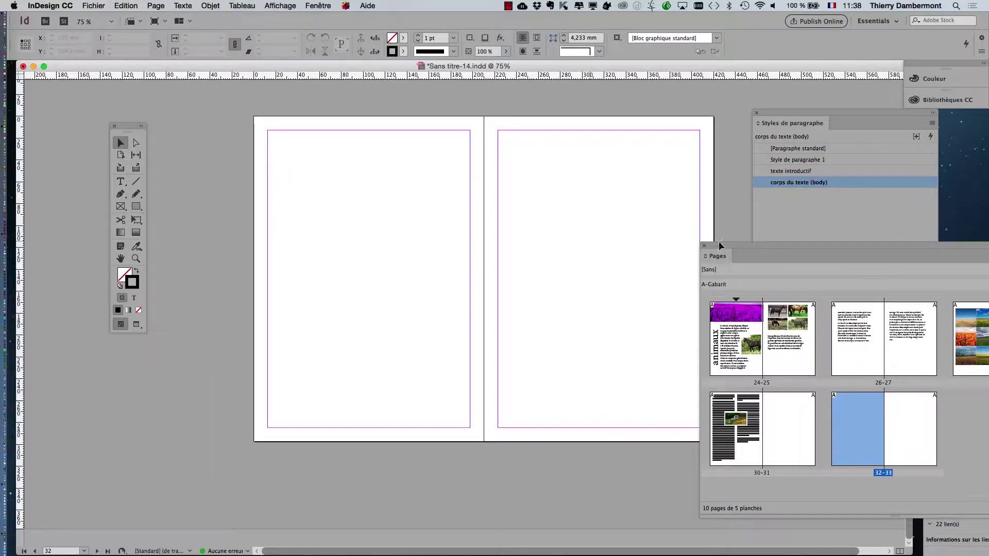
Step: Return to spread 30-31 and select the empty two-column text frame on page 31
{"action": "left_click", "coordinate": [120, 259]}
{"action": "left_click_drag", "start_coordinate": [366, 273], "coordinate": [326, 279]}
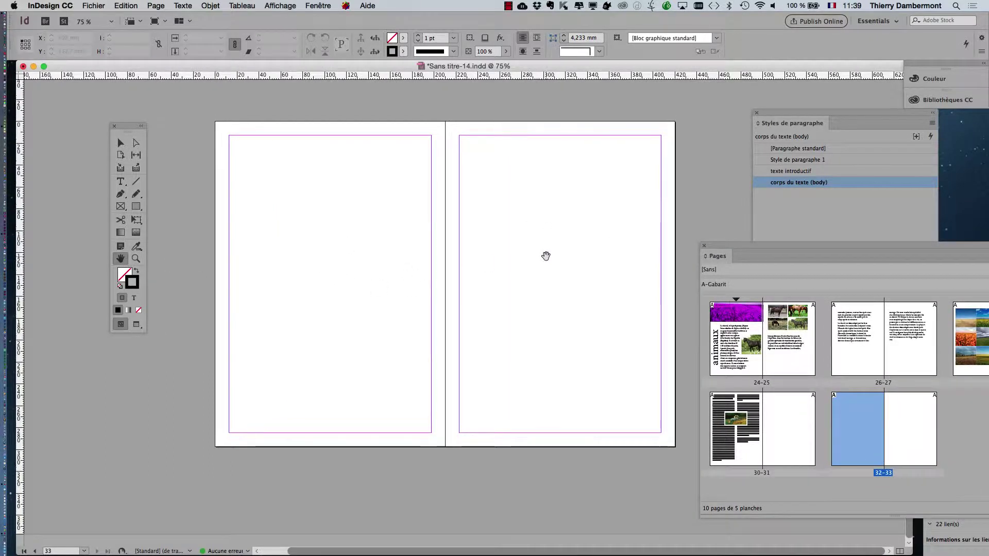
{"action": "scroll", "coordinate": [546, 256], "scroll_direction": "up", "scroll_amount": 15}
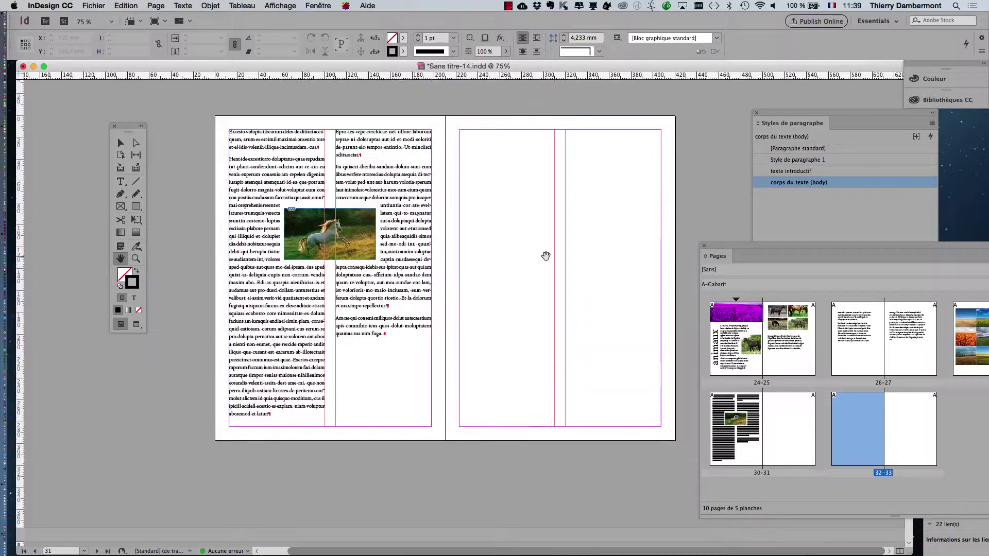
{"action": "left_click", "coordinate": [121, 143]}
{"action": "left_click", "coordinate": [492, 175]}
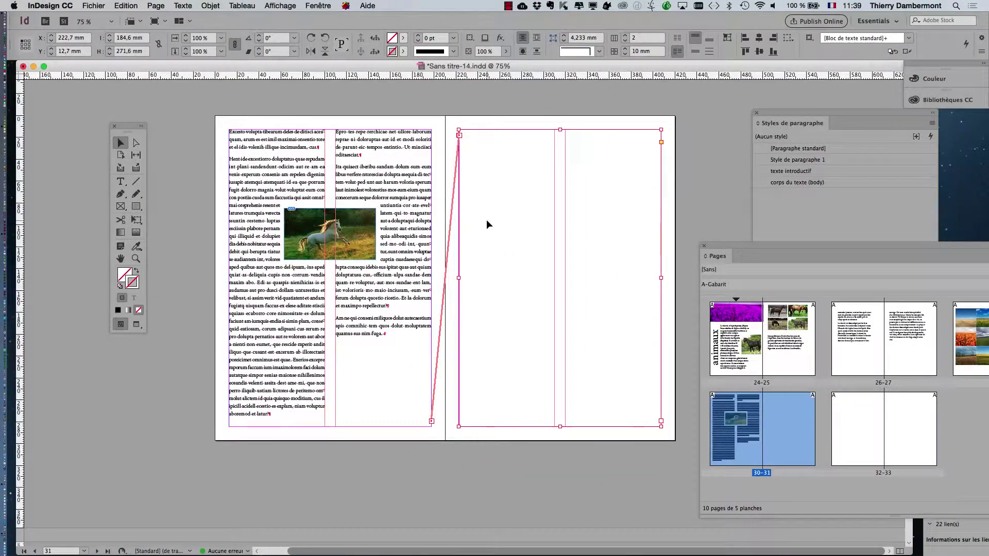
{"action": "left_click", "coordinate": [695, 114]}
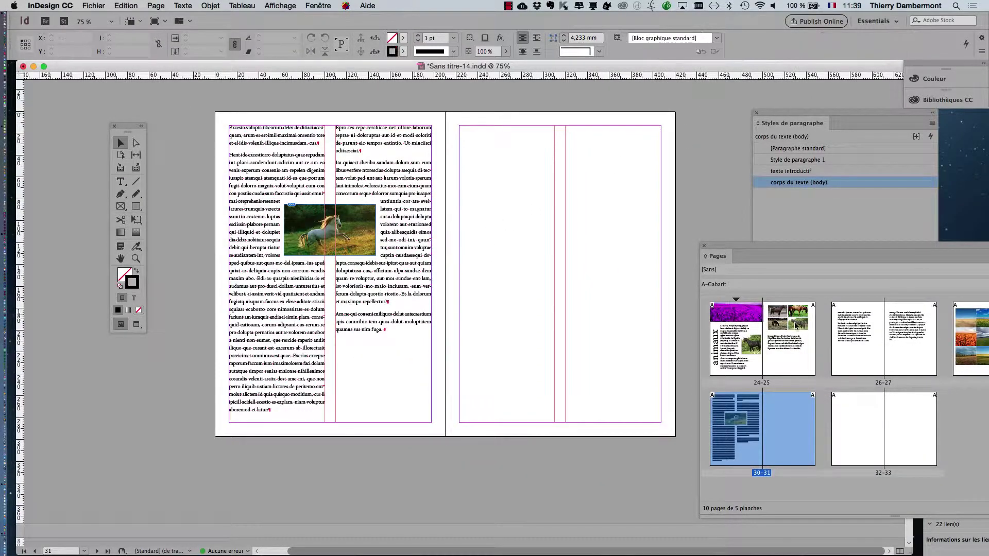
{"action": "left_click", "coordinate": [633, 343]}
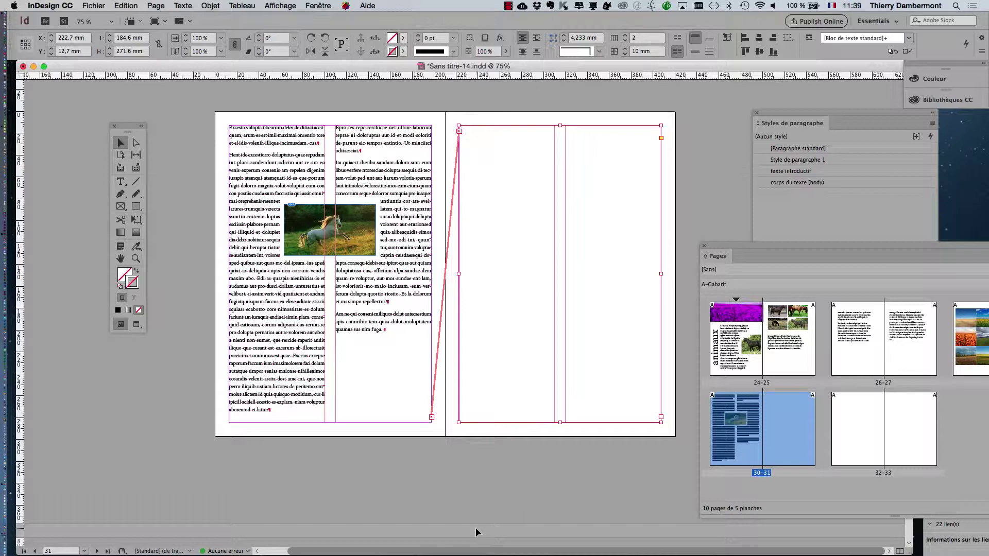
Step: Show the object styles panel, place it near the top of the spread and check its available style commands
{"action": "left_click", "coordinate": [317, 5]}
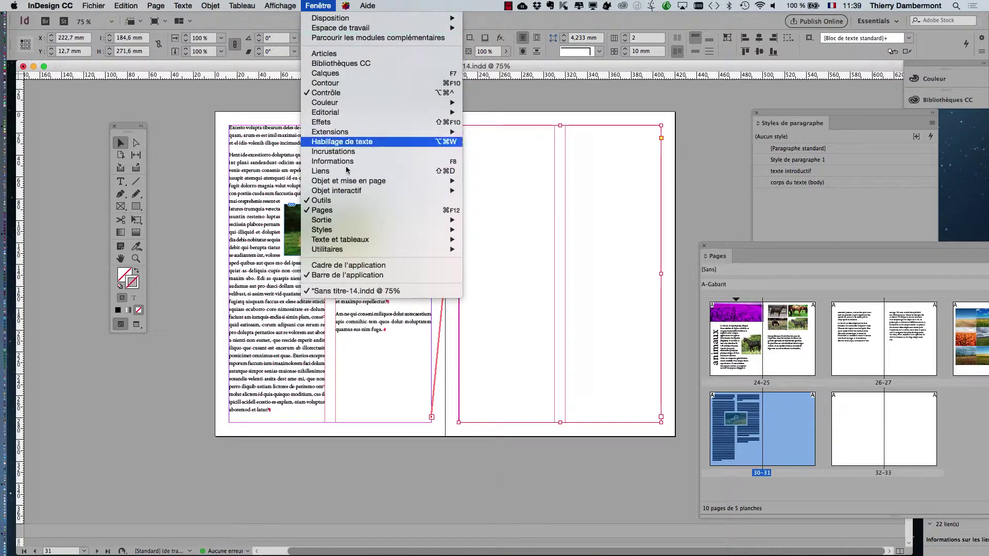
{"action": "mouse_move", "coordinate": [351, 233]}
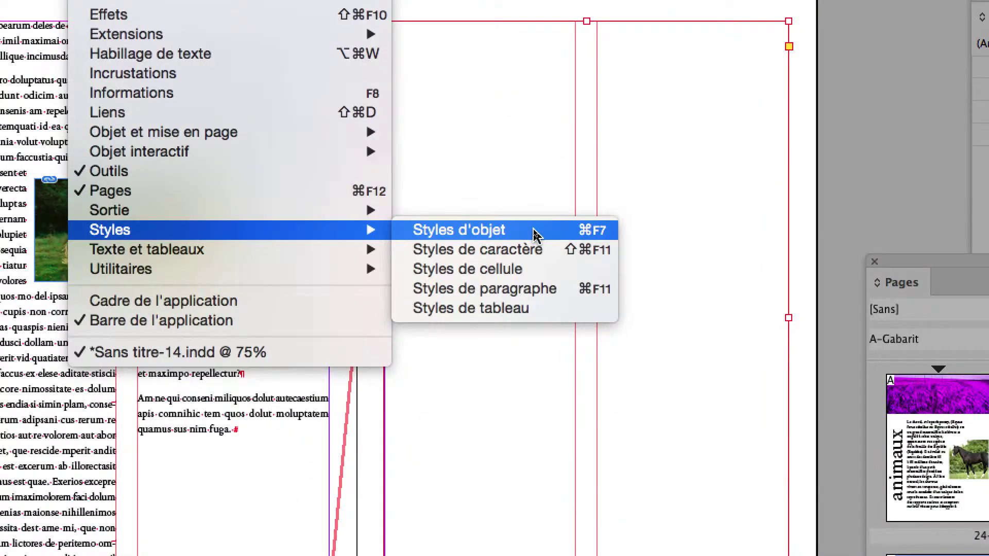
{"action": "left_click", "coordinate": [536, 235]}
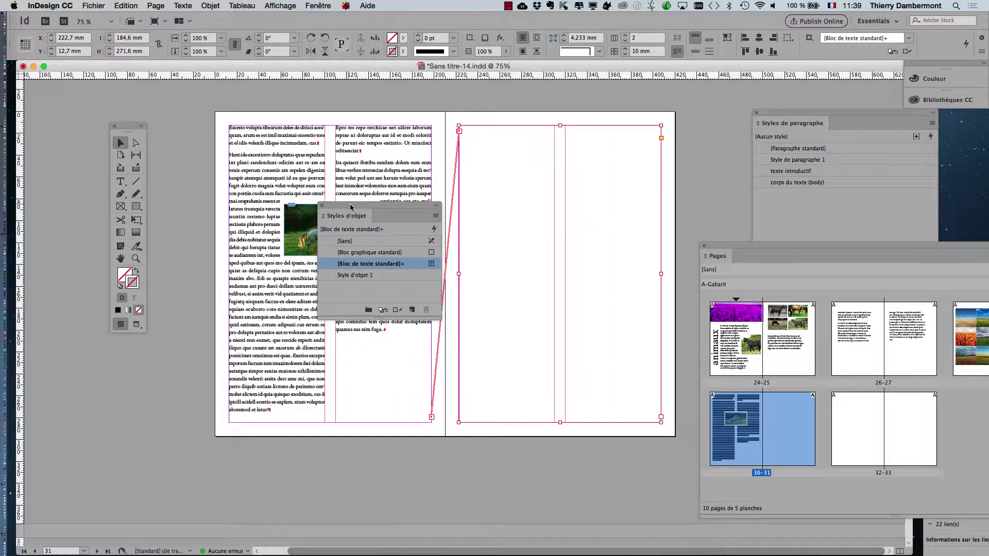
{"action": "left_click_drag", "start_coordinate": [350, 205], "coordinate": [404, 94]}
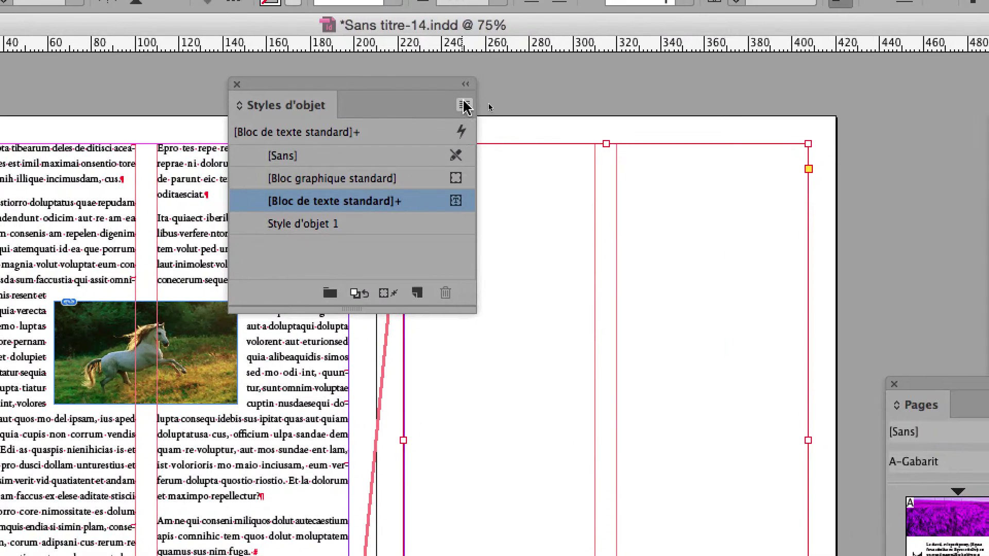
{"action": "left_click", "coordinate": [539, 46]}
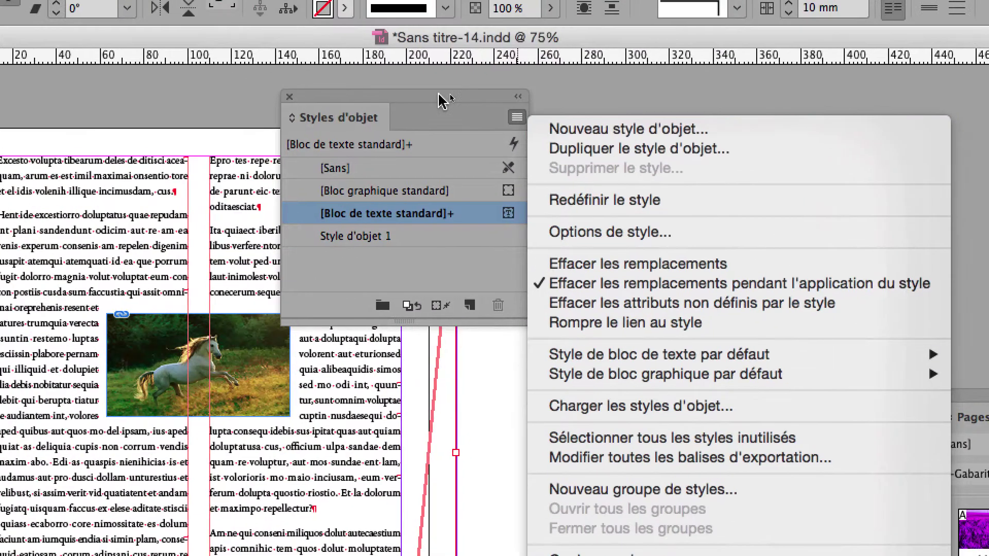
{"action": "left_click", "coordinate": [441, 100]}
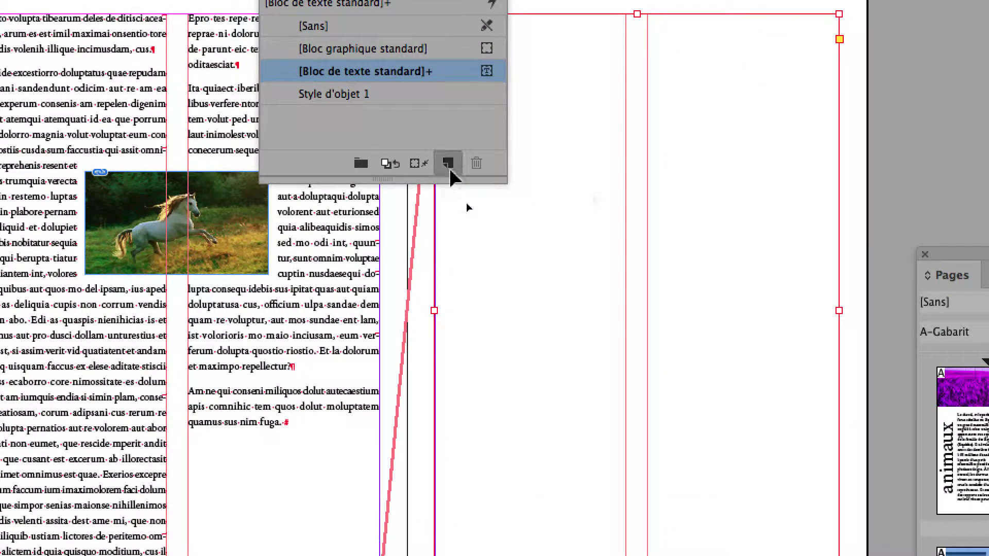
Step: Start a new object style from the selected text frame and name it "bloc texte pleine page 2 colonnes"
{"action": "left_click", "coordinate": [449, 170], "text": "alt"}
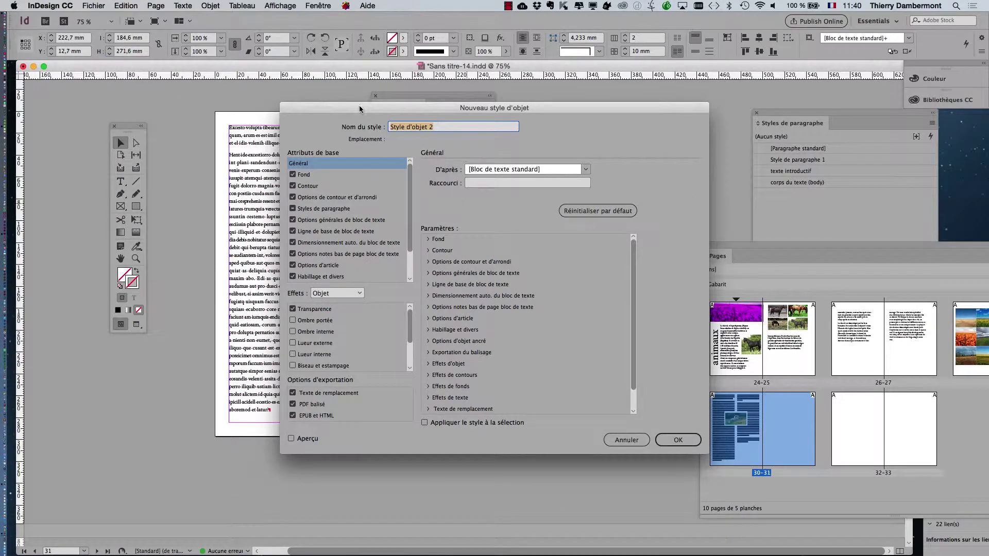
{"action": "left_click_drag", "start_coordinate": [358, 107], "coordinate": [620, 101]}
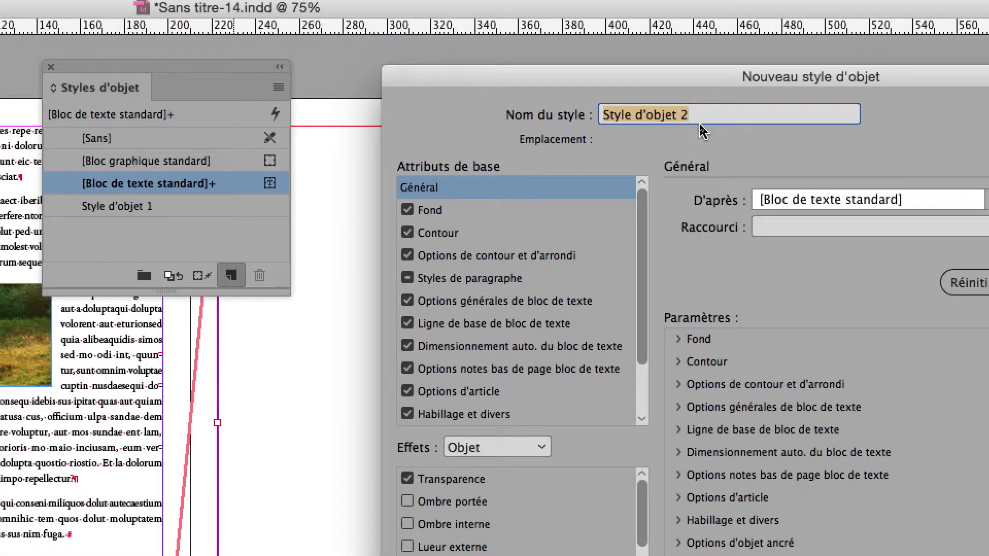
{"action": "type", "text": "bloc texte"}
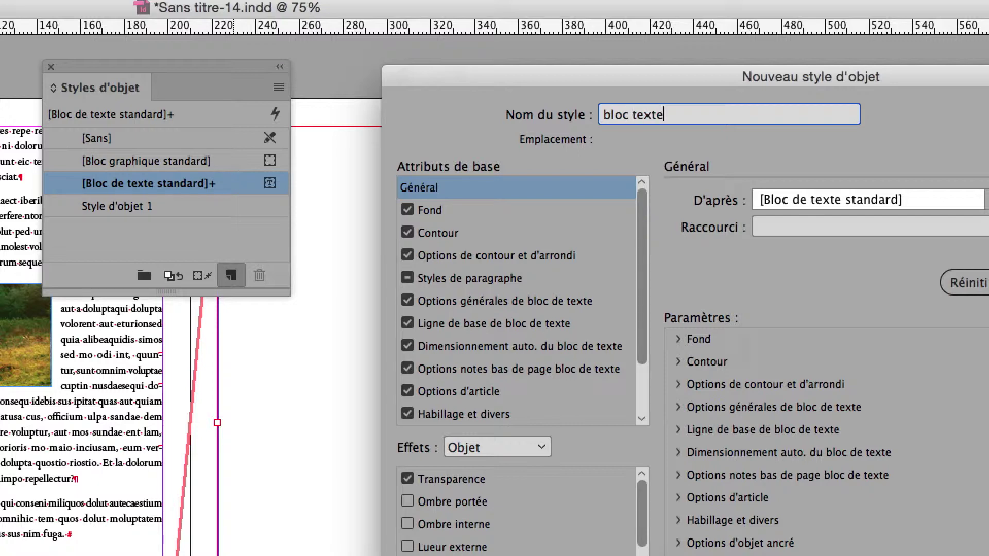
{"action": "type", "text": " pleine page"}
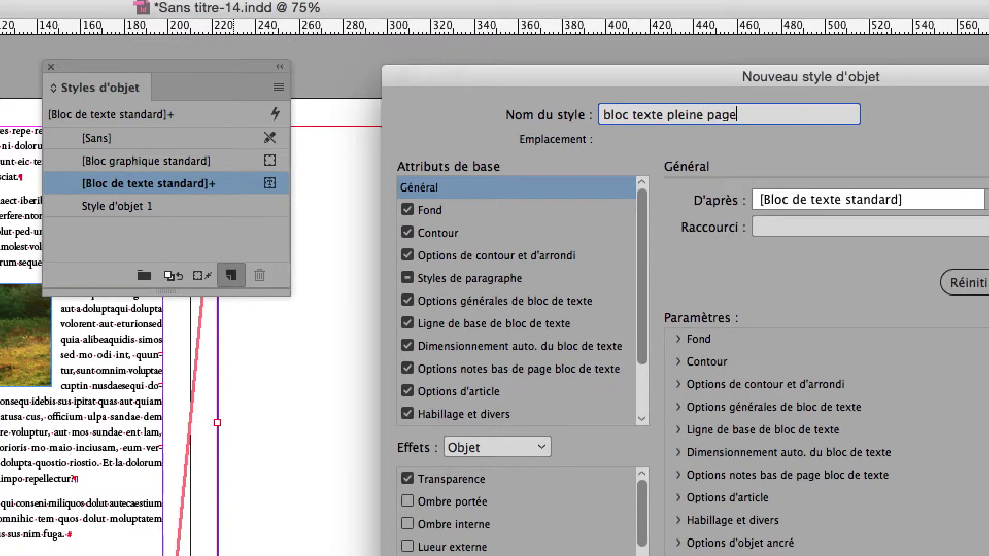
{"action": "type", "text": " 2 colonnes"}
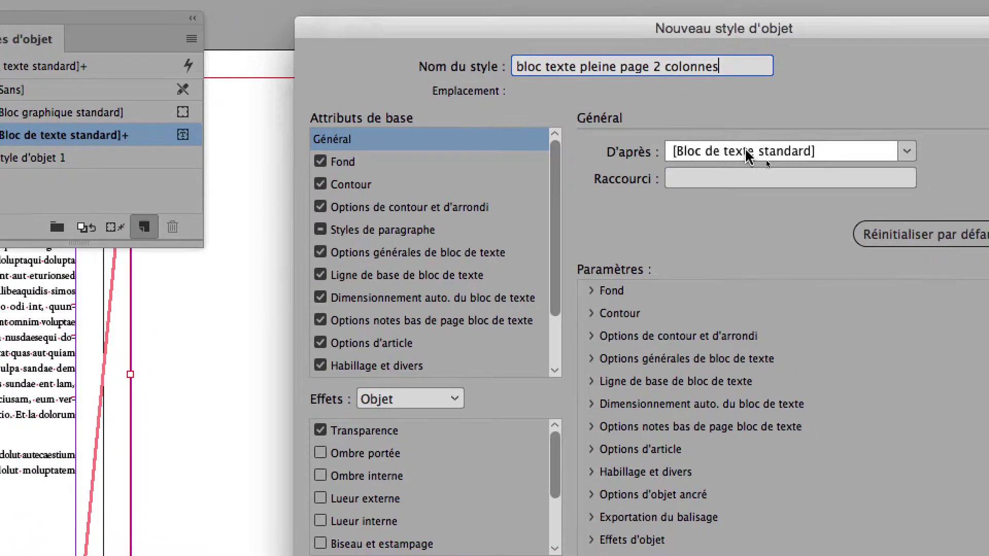
Step: Base the new object style on [Sans] and create it
{"action": "left_click", "coordinate": [748, 153]}
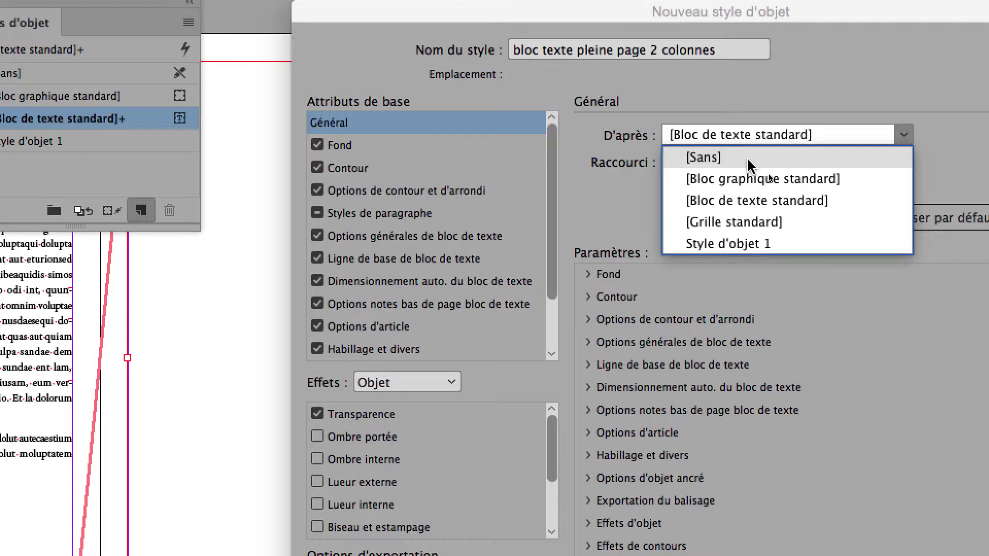
{"action": "left_click", "coordinate": [748, 159]}
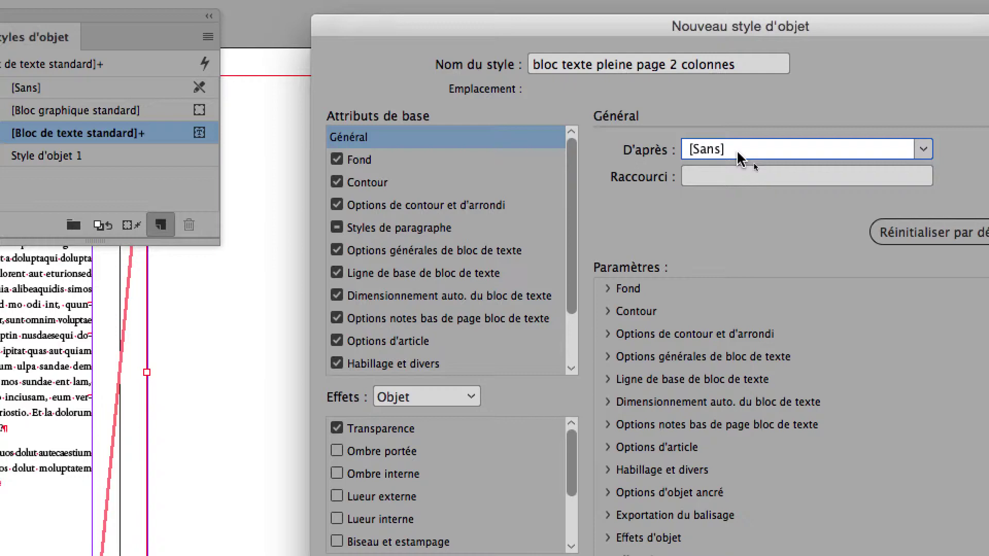
{"action": "left_click", "coordinate": [740, 159]}
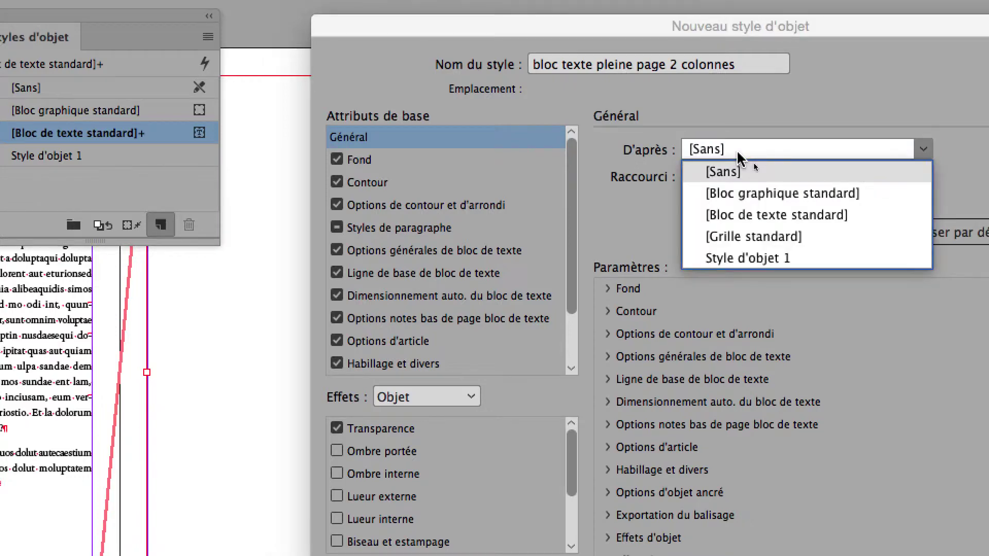
{"action": "left_click", "coordinate": [746, 165]}
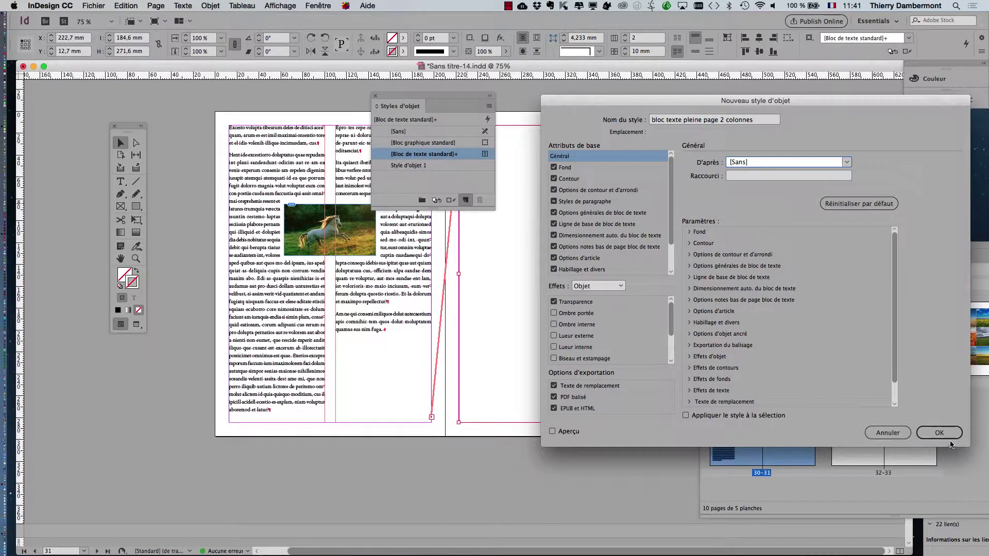
{"action": "left_click", "coordinate": [949, 437]}
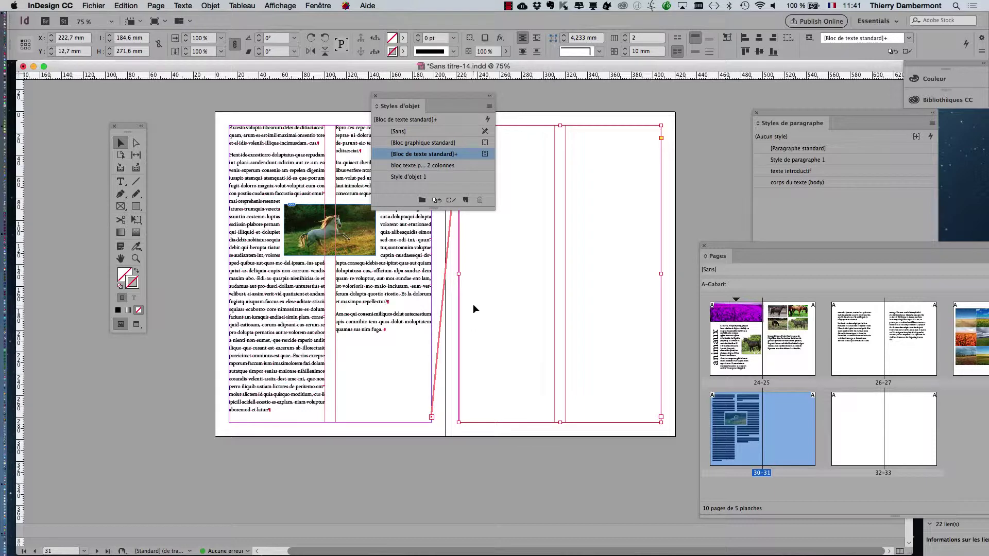
Step: On spread 32-33, draw a text frame about 184.6 × 271.6 mm filling the margins of page 32
{"action": "scroll", "coordinate": [475, 304], "scroll_direction": "down", "scroll_amount": 5}
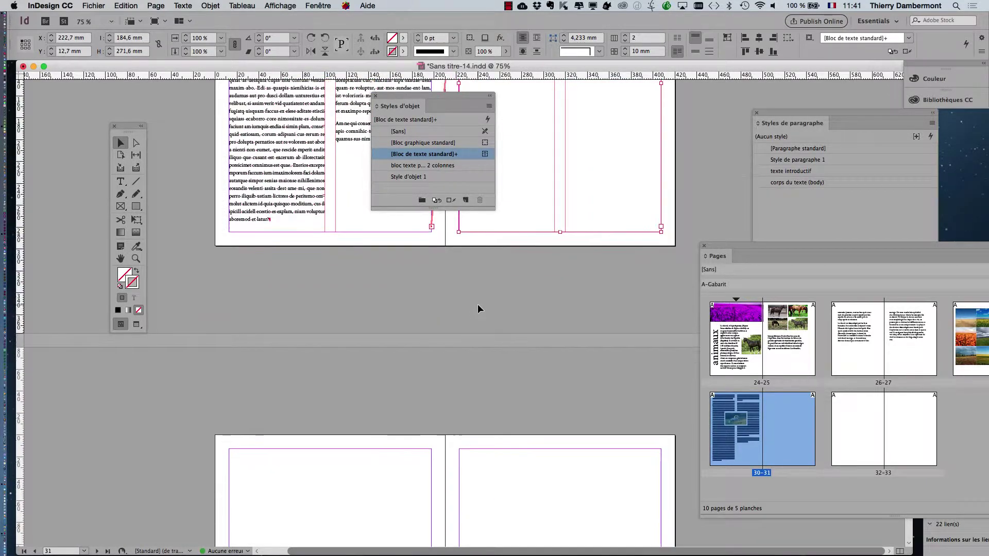
{"action": "scroll", "coordinate": [477, 304], "scroll_direction": "down", "scroll_amount": 6}
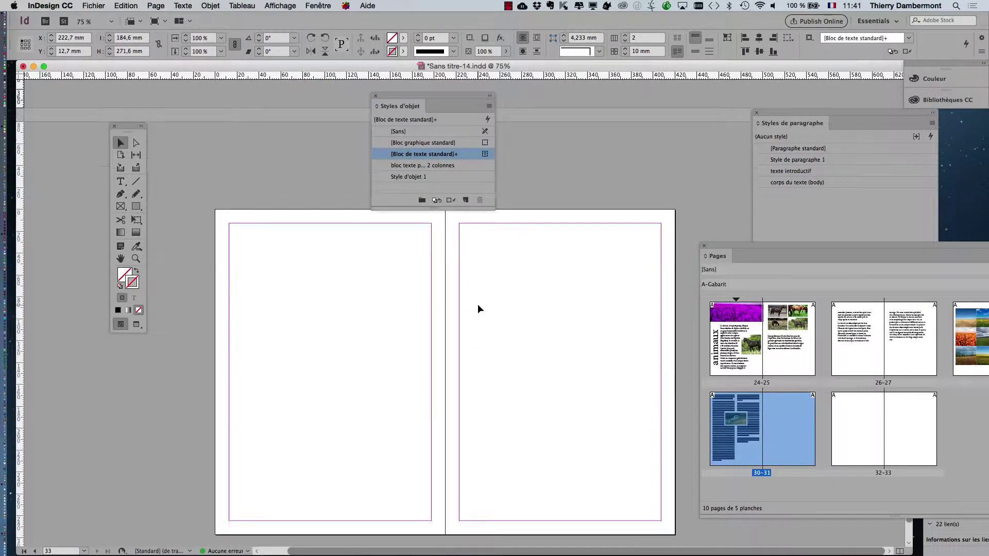
{"action": "left_click_drag", "start_coordinate": [394, 97], "coordinate": [591, 66]}
{"action": "left_click", "coordinate": [121, 183]}
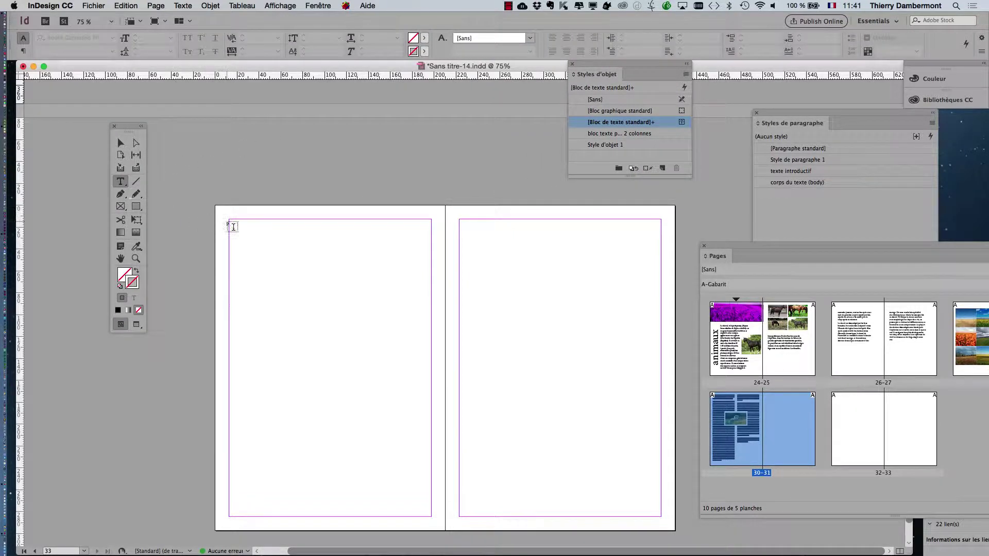
{"action": "left_click_drag", "start_coordinate": [229, 220], "coordinate": [396, 455]}
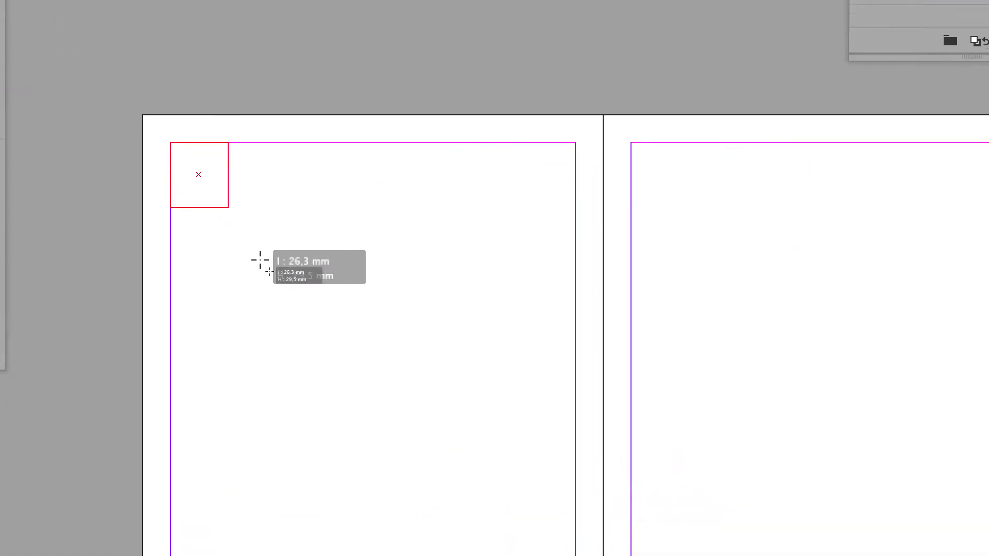
{"action": "left_click_drag", "start_coordinate": [287, 301], "coordinate": [529, 555]}
{"action": "left_click_drag", "start_coordinate": [371, 446], "coordinate": [370, 477]}
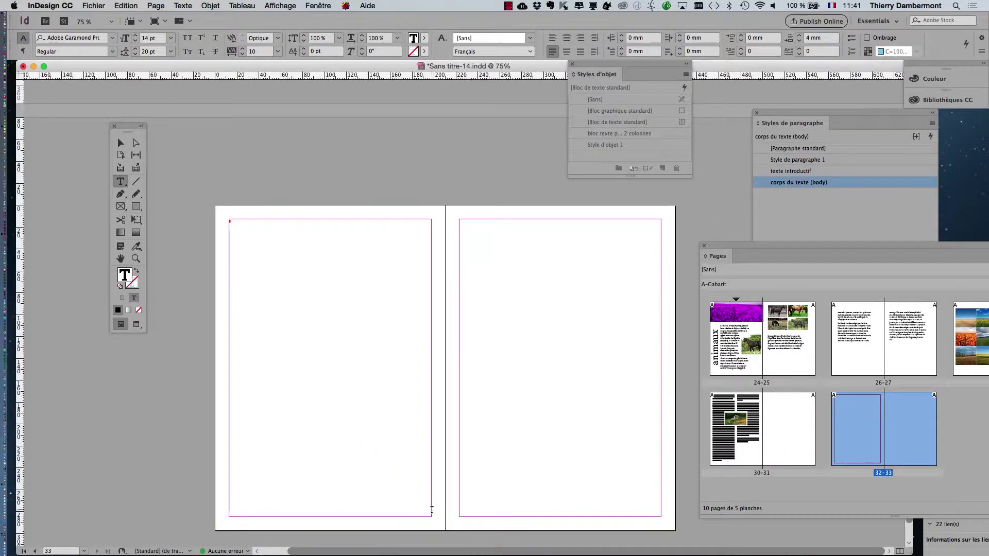
Step: Select the frame on page 32, widen the object styles panel to show full names and apply "bloc texte pleine page 2 colonnes"
{"action": "left_click", "coordinate": [121, 144]}
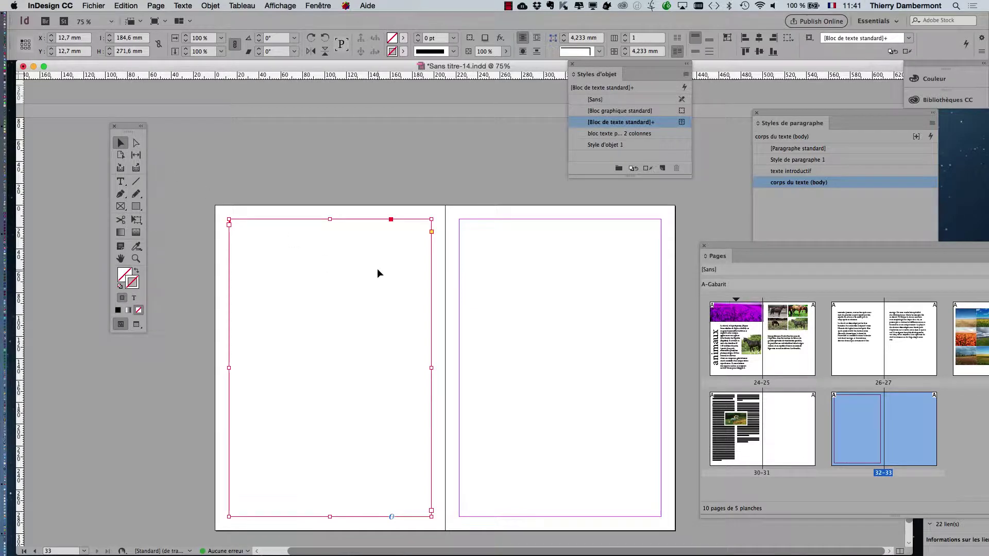
{"action": "left_click_drag", "start_coordinate": [584, 65], "coordinate": [473, 172]}
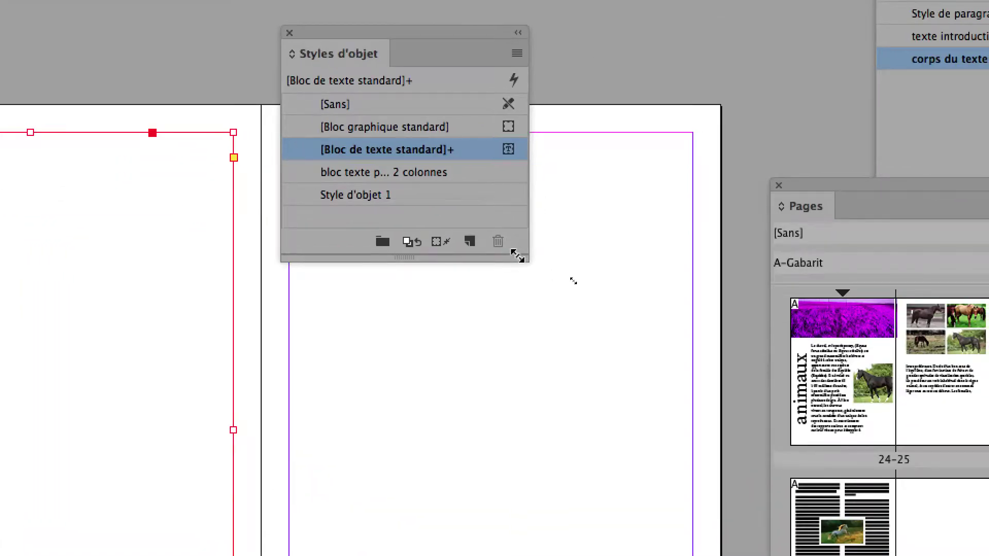
{"action": "left_click_drag", "start_coordinate": [514, 242], "coordinate": [756, 264]}
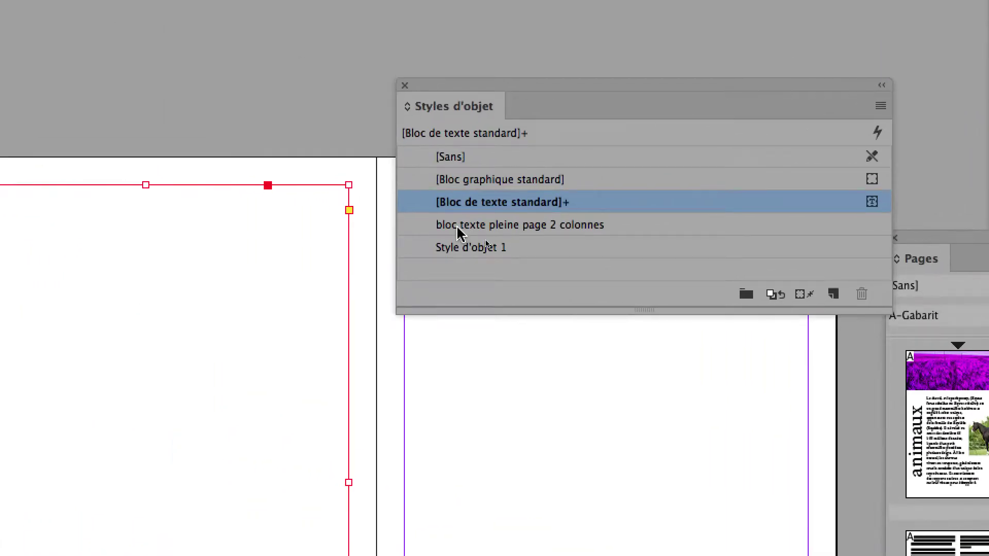
{"action": "left_click", "coordinate": [458, 227]}
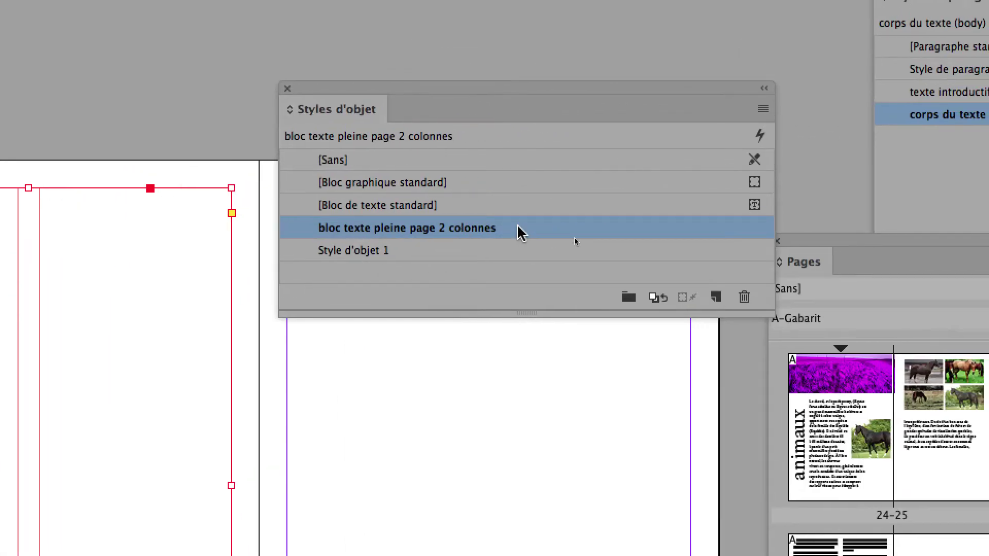
Step: Open the options of the "bloc texte pleine page 2 colonnes" style and review its basic attributes and effects
{"action": "double_click", "coordinate": [820, 204]}
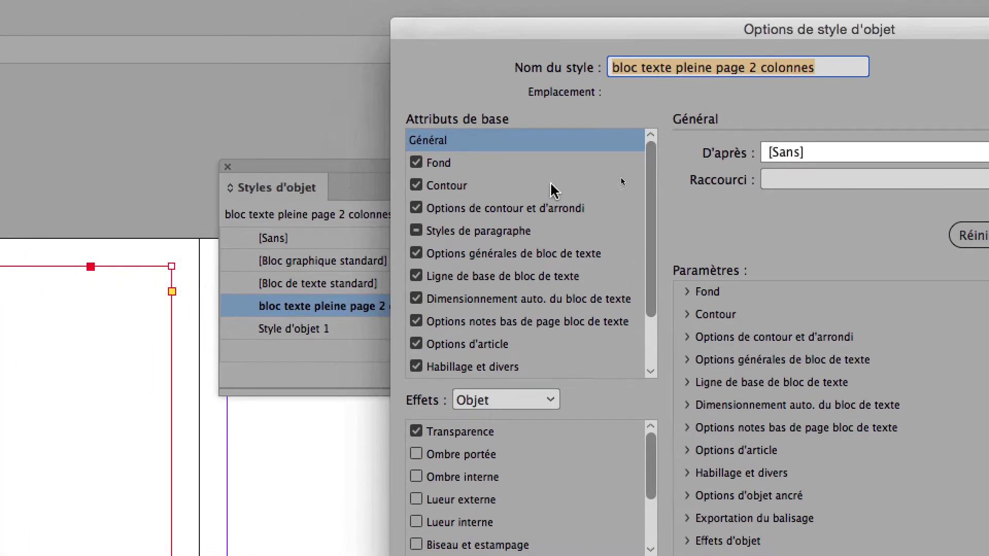
{"action": "left_click_drag", "start_coordinate": [647, 211], "coordinate": [646, 246]}
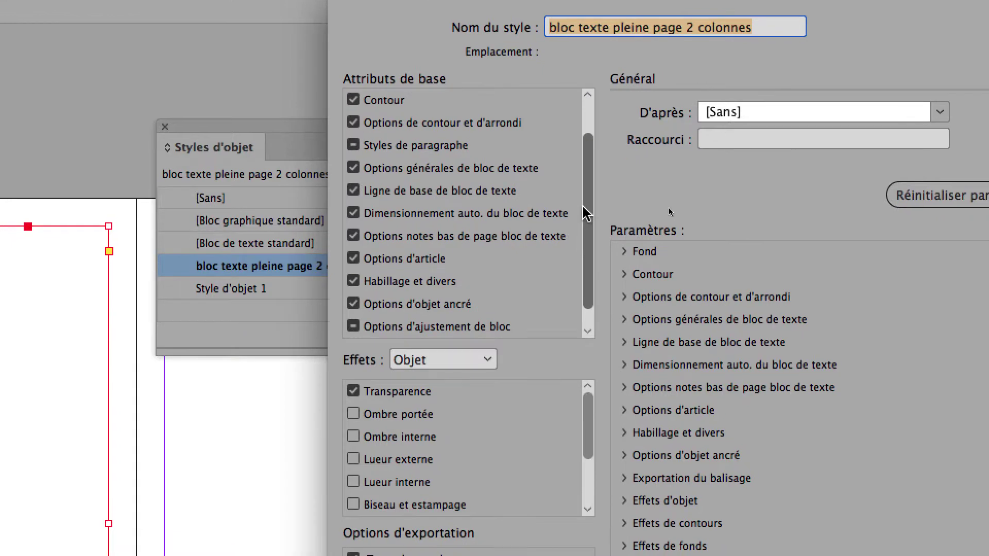
{"action": "left_click_drag", "start_coordinate": [585, 214], "coordinate": [582, 241]}
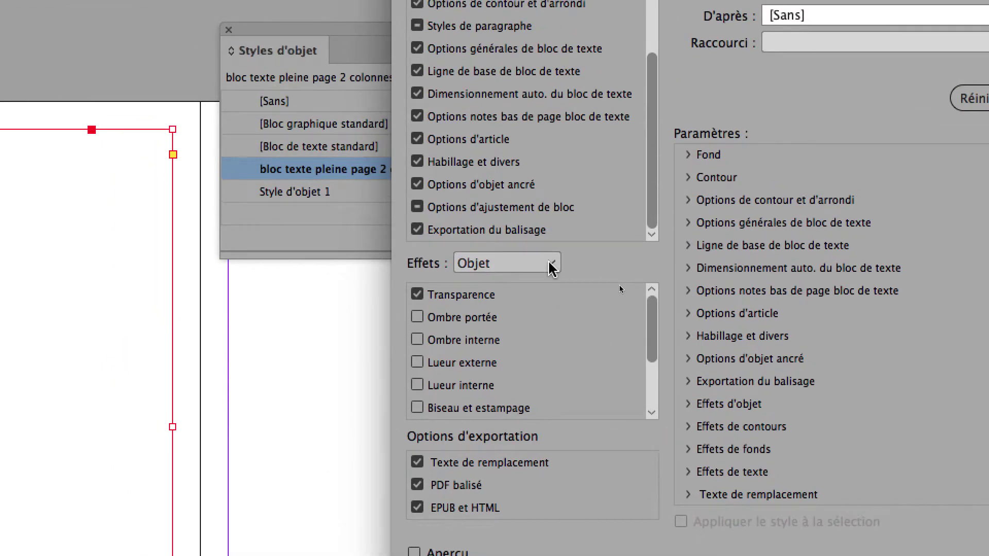
{"action": "mouse_move", "coordinate": [650, 314]}
{"action": "left_mouse_down"}
{"action": "mouse_move", "coordinate": [650, 385]}
{"action": "mouse_move", "coordinate": [648, 294]}
{"action": "left_mouse_up"}
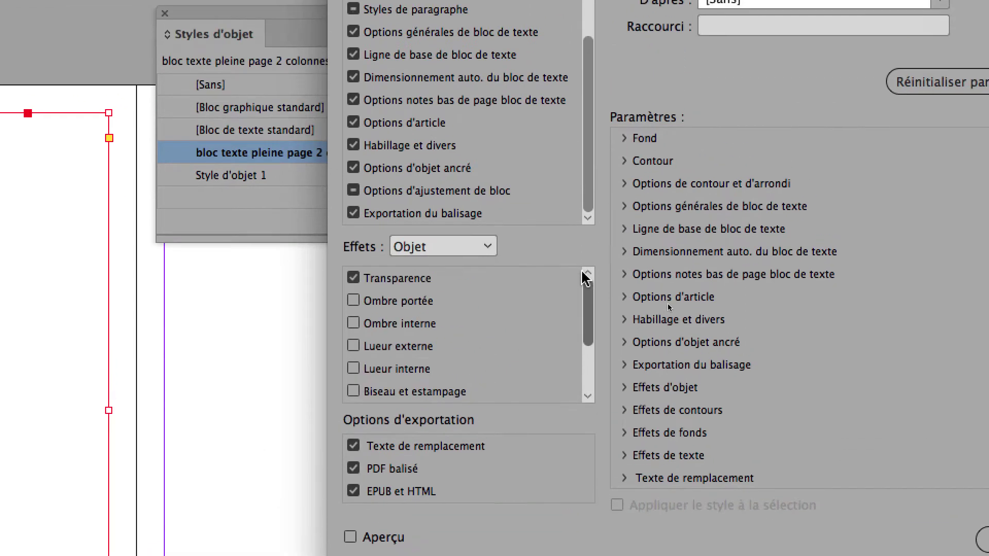
Step: Review the style's effect settings for Contour, Texte and Objet, and leave the style options without saving
{"action": "left_click", "coordinate": [484, 246]}
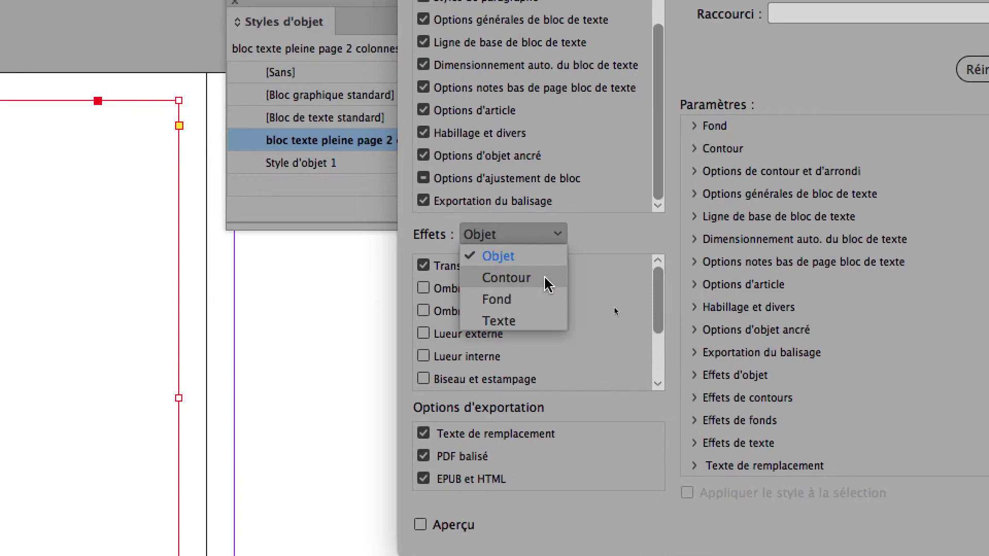
{"action": "left_click", "coordinate": [548, 284]}
{"action": "left_click", "coordinate": [551, 235]}
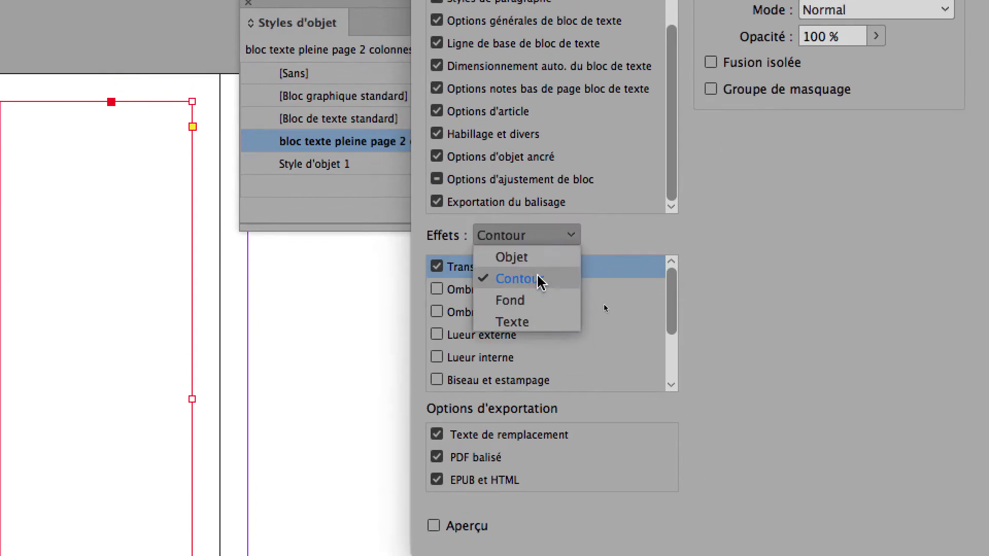
{"action": "left_click", "coordinate": [543, 286]}
{"action": "left_click", "coordinate": [541, 220]}
{"action": "left_click", "coordinate": [540, 306]}
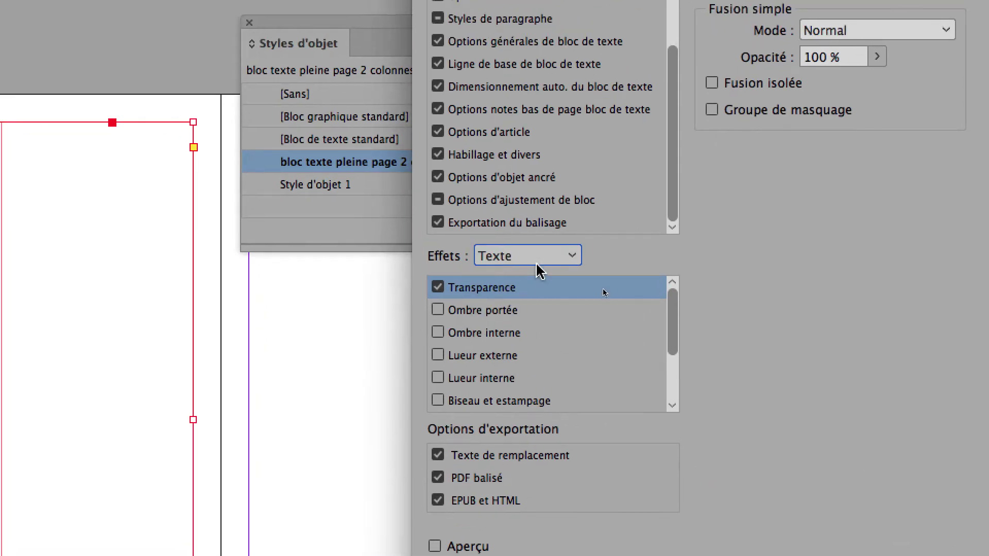
{"action": "left_click", "coordinate": [538, 257]}
{"action": "left_click", "coordinate": [539, 280]}
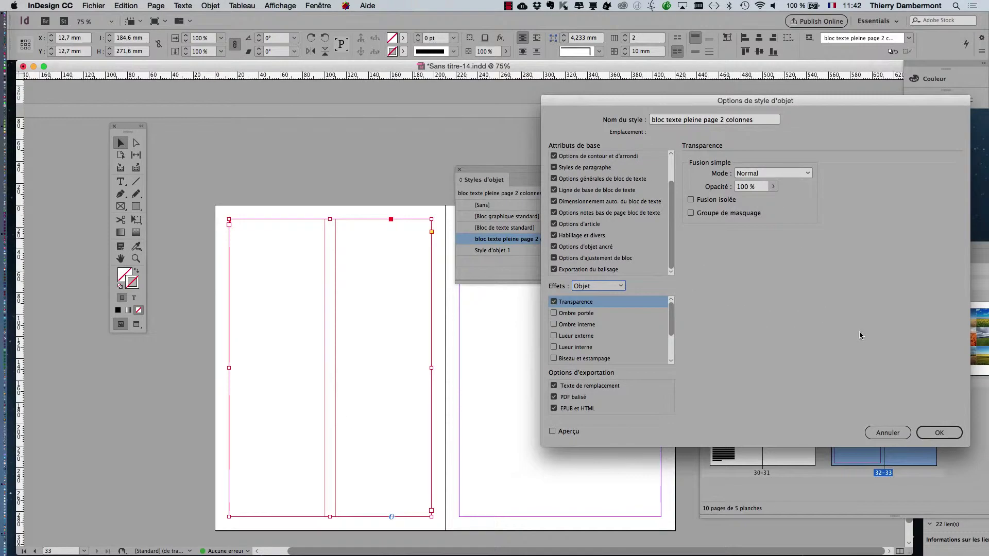
{"action": "left_click", "coordinate": [887, 433]}
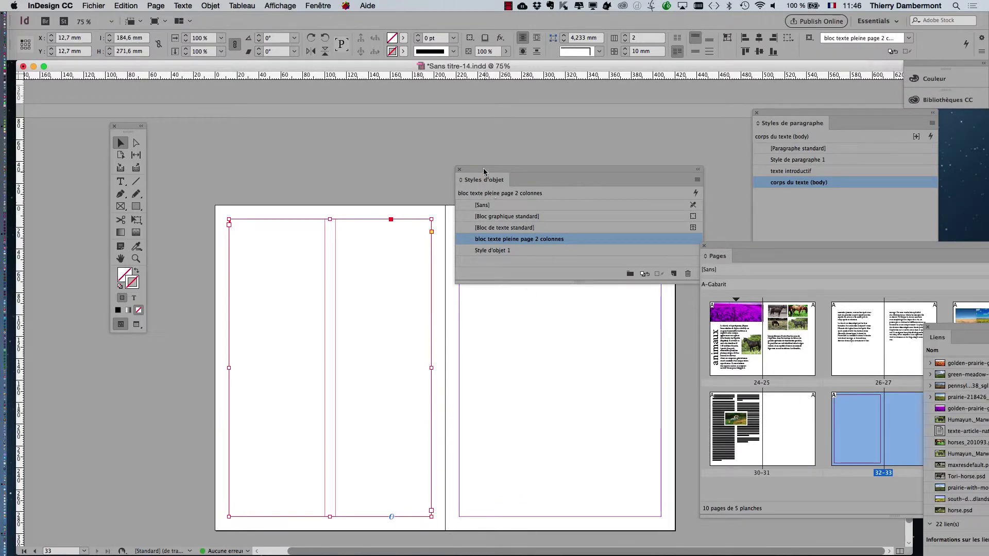
Step: Move the object styles panel clear of page 33, draw a text frame about 184.6 × 271.6 mm filling its margins and select it
{"action": "left_click_drag", "start_coordinate": [483, 172], "coordinate": [106, 417]}
{"action": "left_click", "coordinate": [120, 182]}
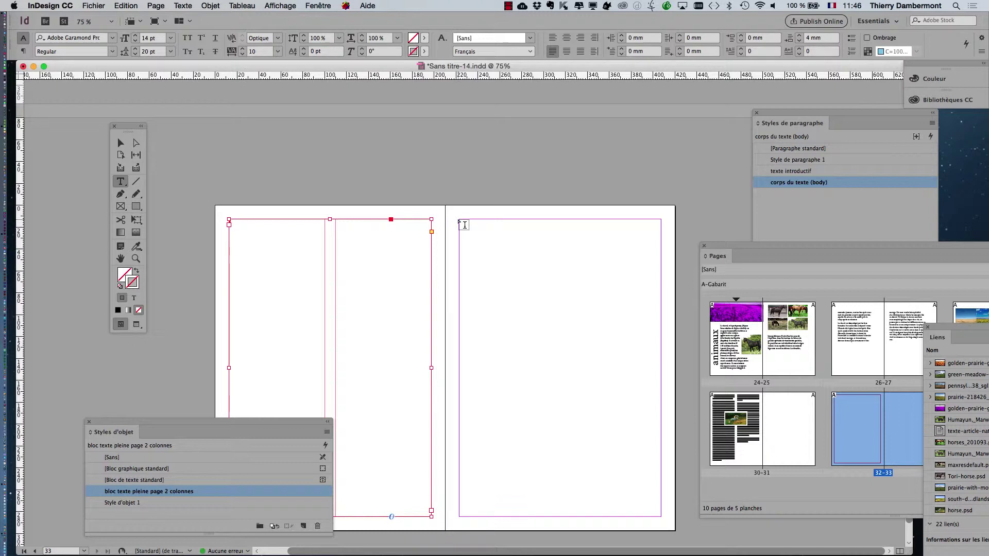
{"action": "left_click_drag", "start_coordinate": [461, 223], "coordinate": [661, 518]}
{"action": "left_click", "coordinate": [121, 143]}
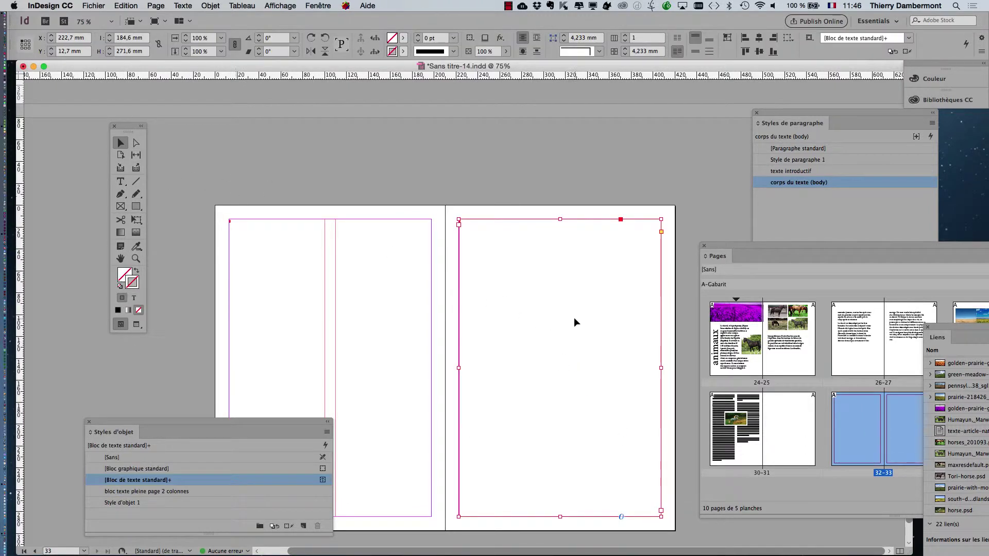
Step: Apply the "bloc texte pleine page 2 colonnes" style to the frame on page 33 and park the object styles panel beside the spread
{"action": "left_click_drag", "start_coordinate": [211, 421], "coordinate": [733, 129]}
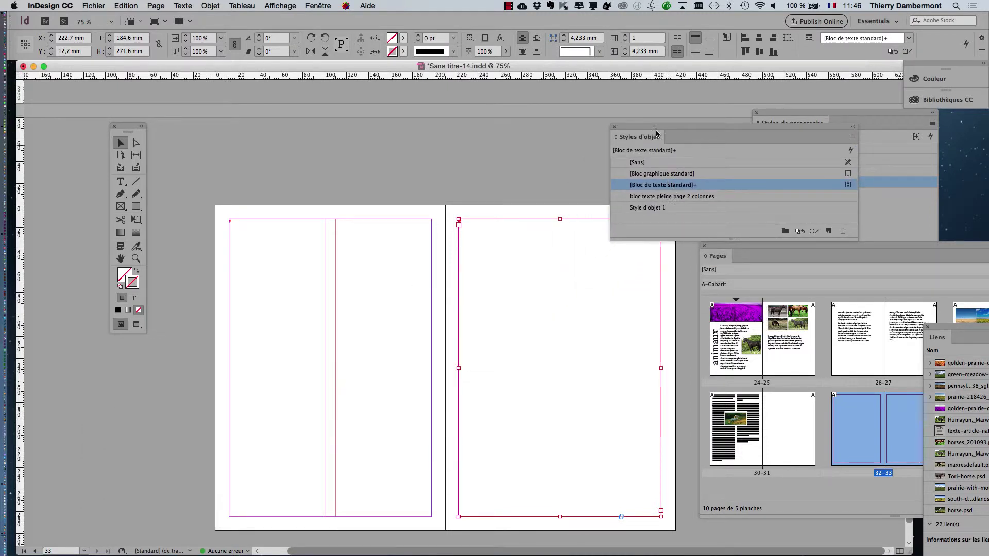
{"action": "left_click_drag", "start_coordinate": [653, 128], "coordinate": [404, 89]}
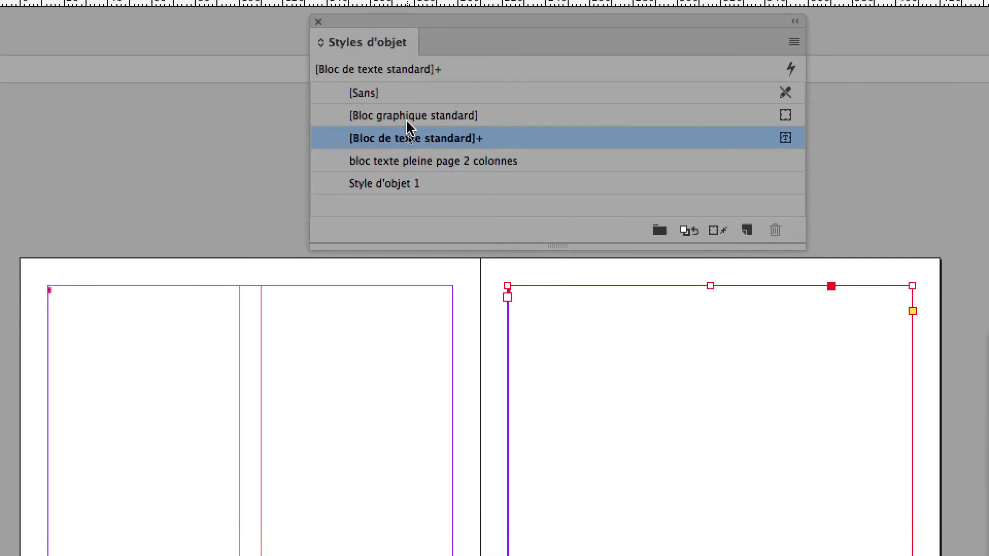
{"action": "left_click", "coordinate": [413, 160]}
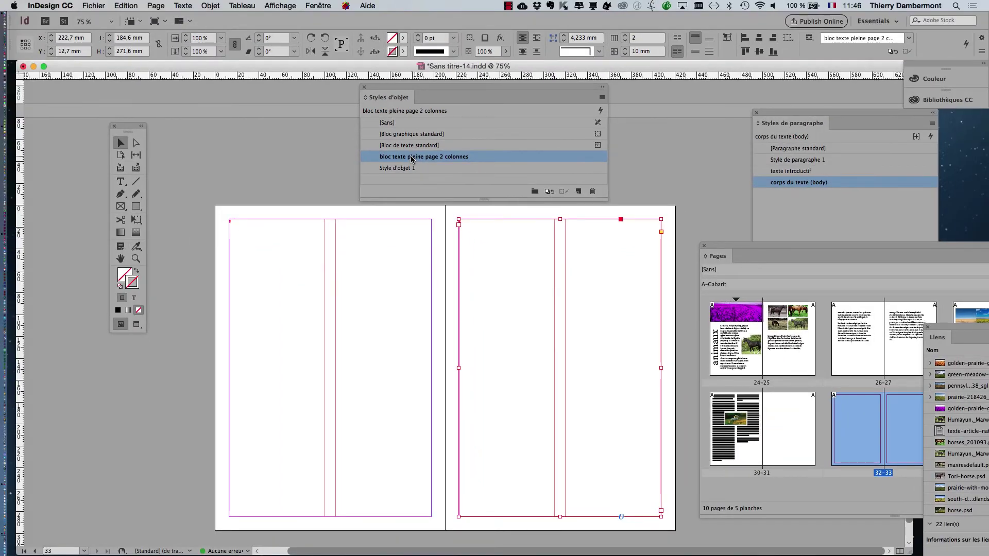
{"action": "left_click_drag", "start_coordinate": [390, 85], "coordinate": [721, 126]}
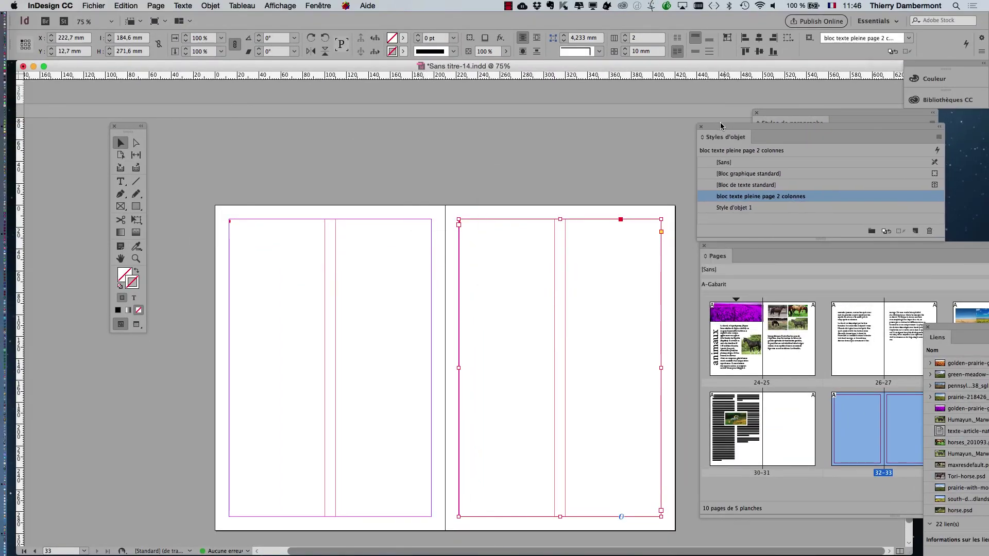